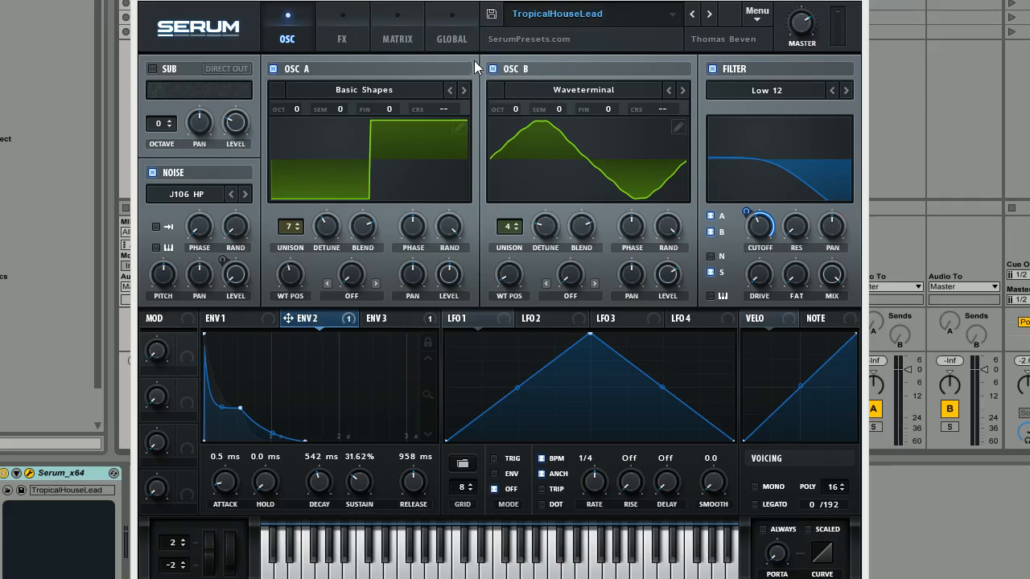
Reset the synth to the initial preset and load the analog Basic Shapes wavetable into oscillator A.
left_click(753, 15)
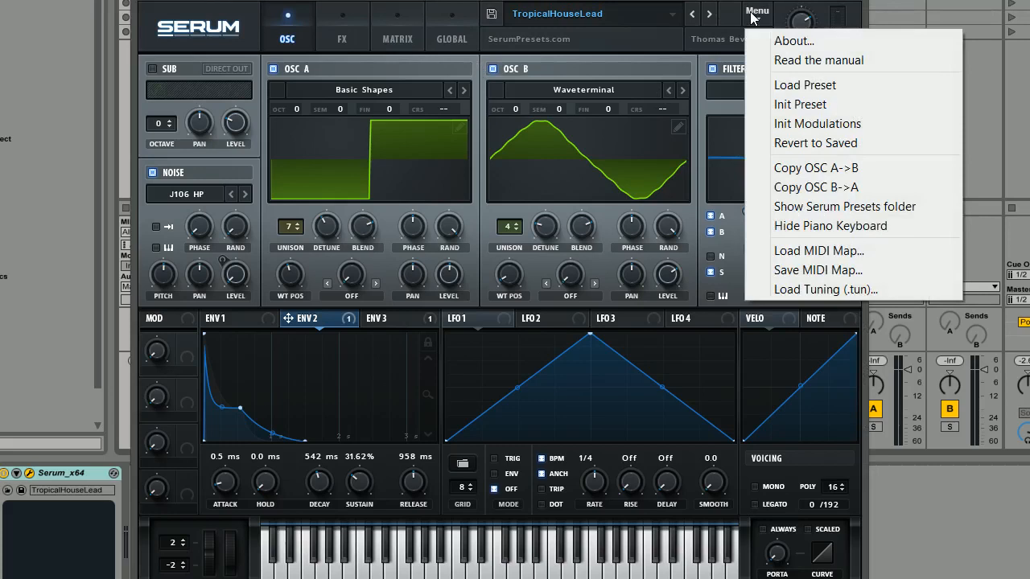
left_click(805, 105)
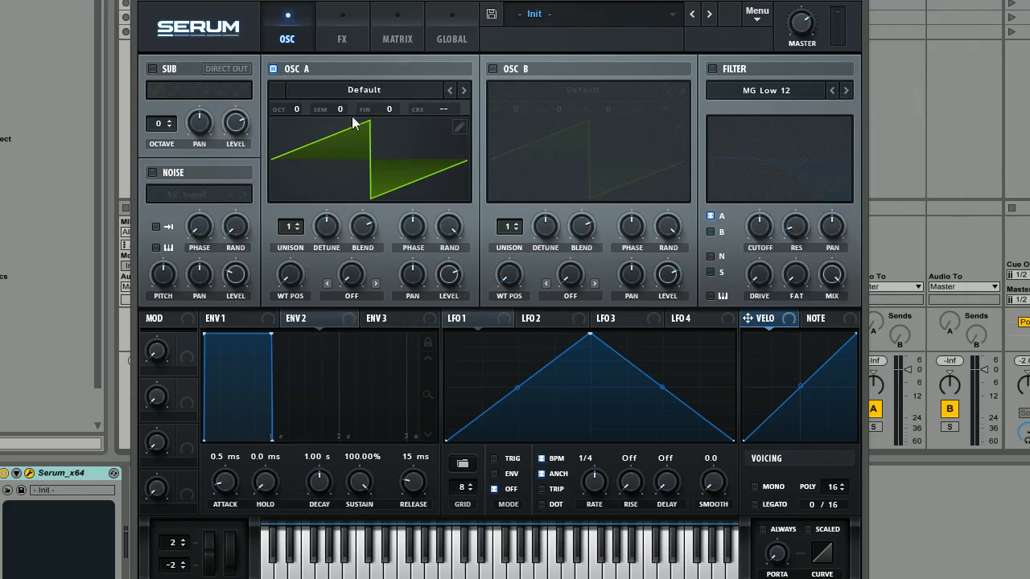
left_click(354, 90)
mouse_move(351, 111)
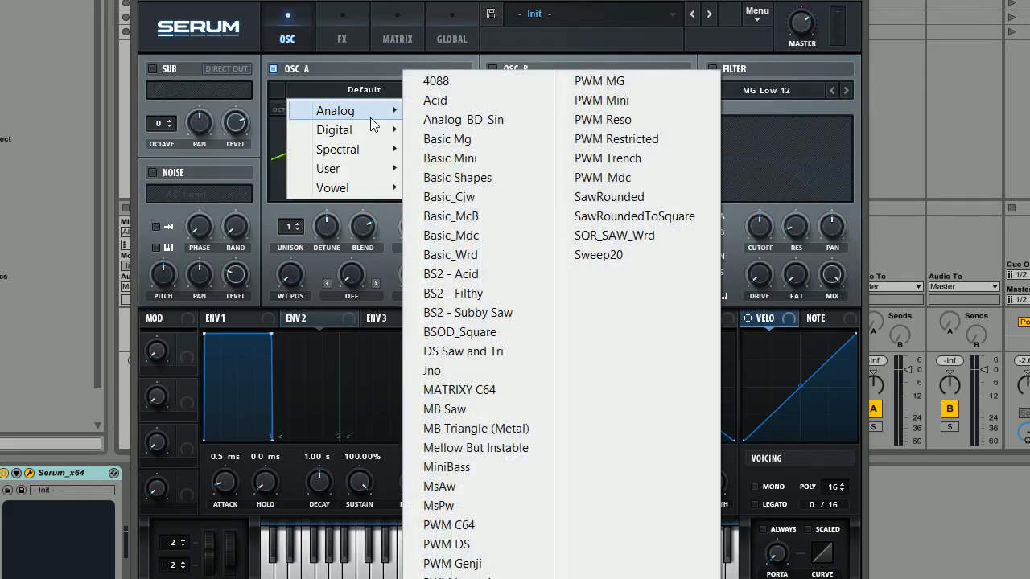
left_click(474, 177)
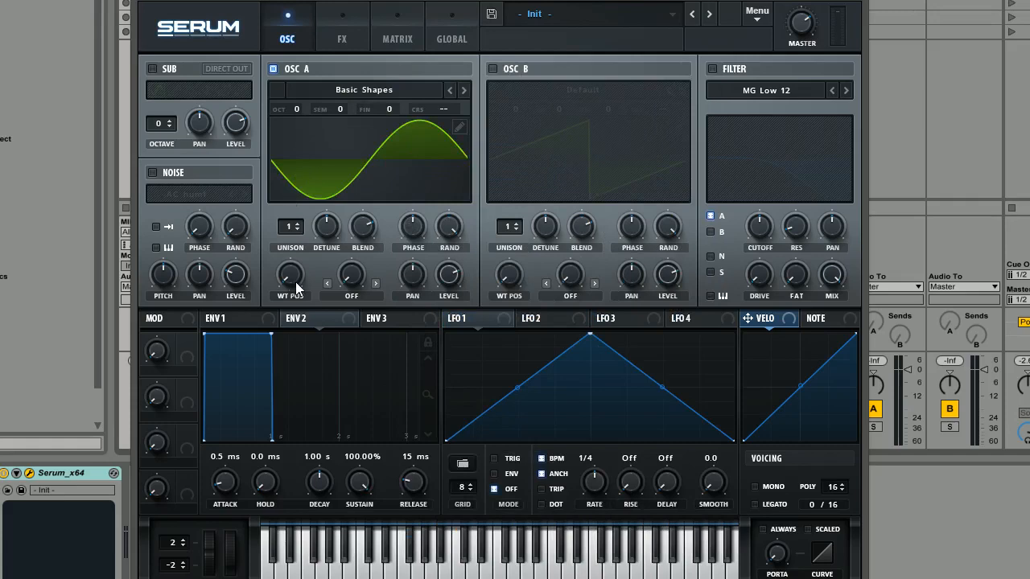
Move oscillator A's wavetable position to the square wave and raise the master volume.
left_click_drag(292, 282, 292, 234)
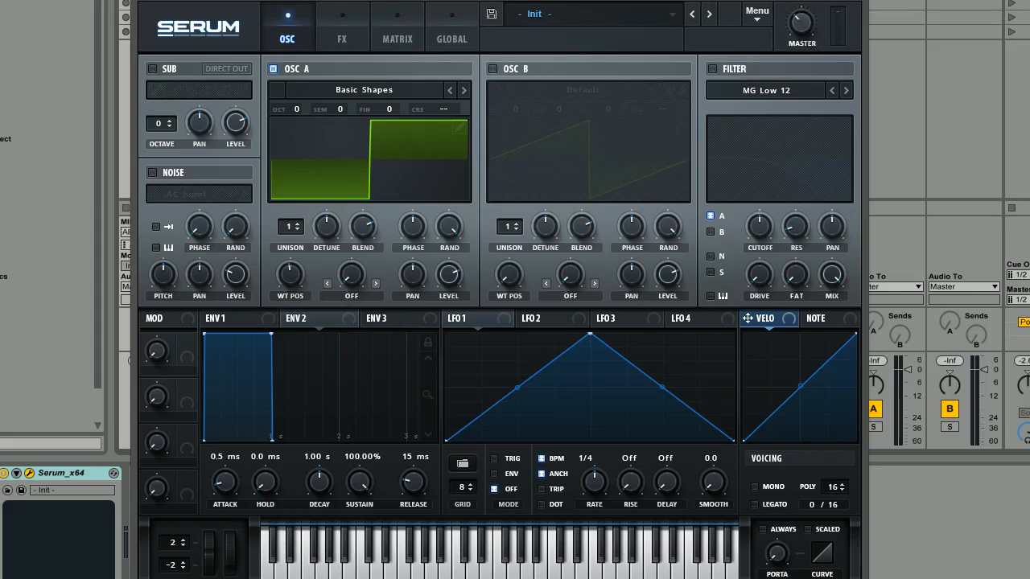
left_click_drag(799, 26, 799, 1)
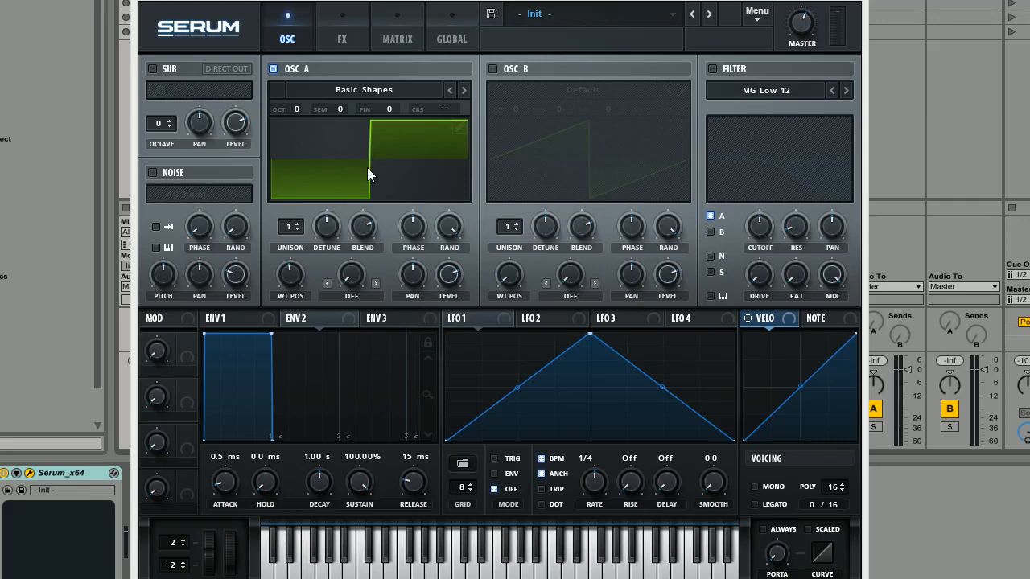
Enable oscillator B and load the digital Waveterminal wavetable into it.
left_click(492, 69)
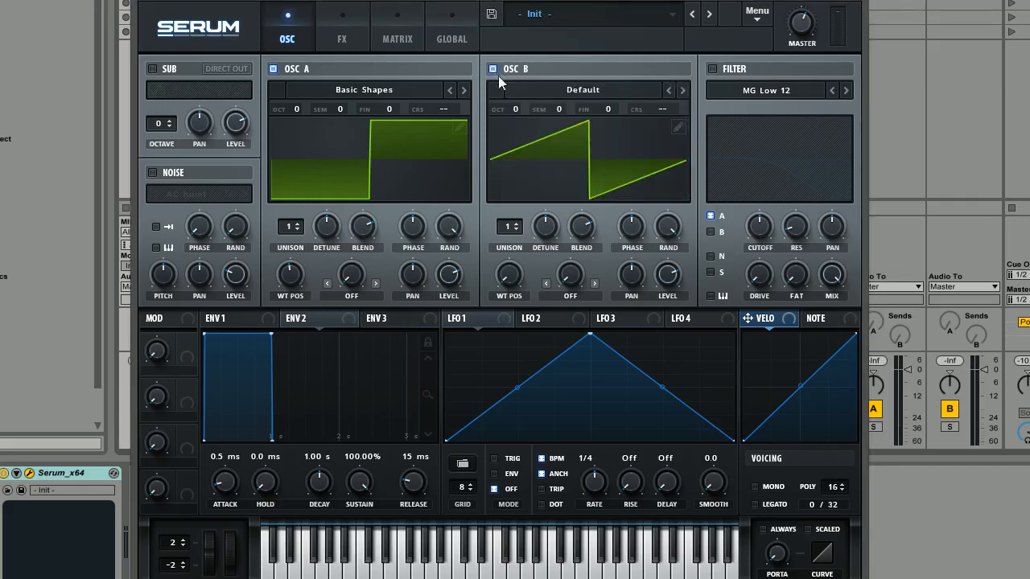
left_click(572, 87)
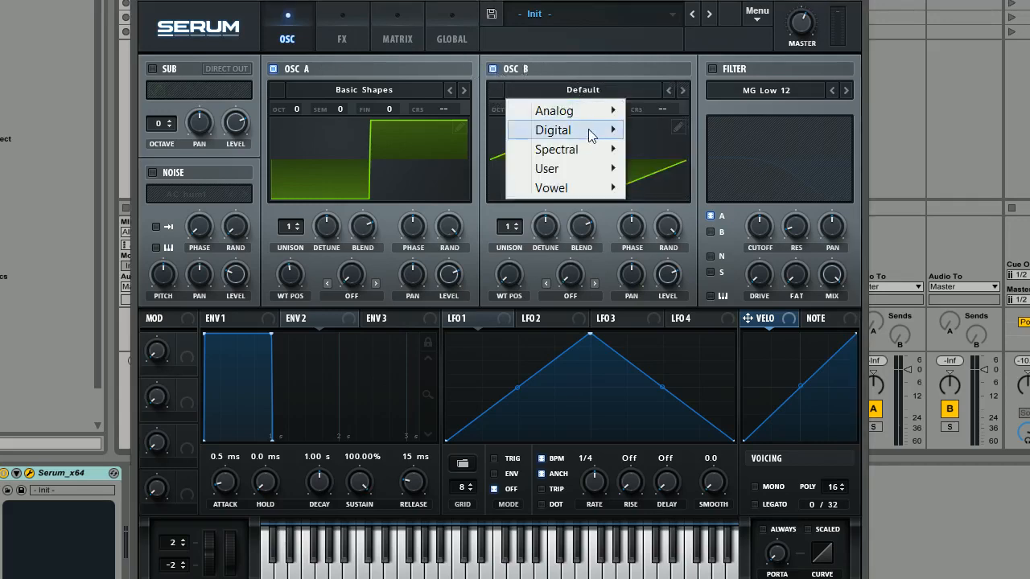
mouse_move(579, 129)
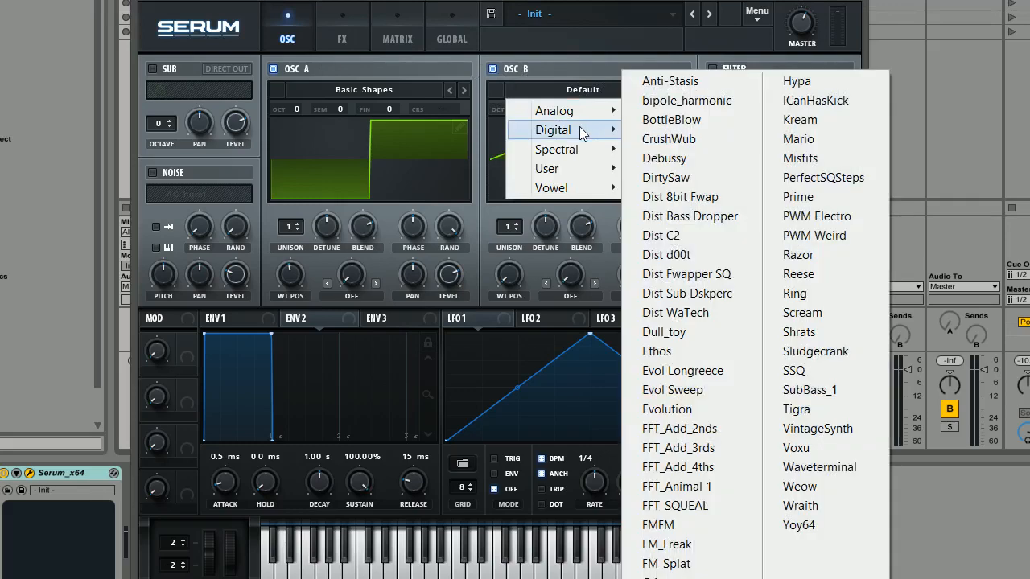
left_click(852, 468)
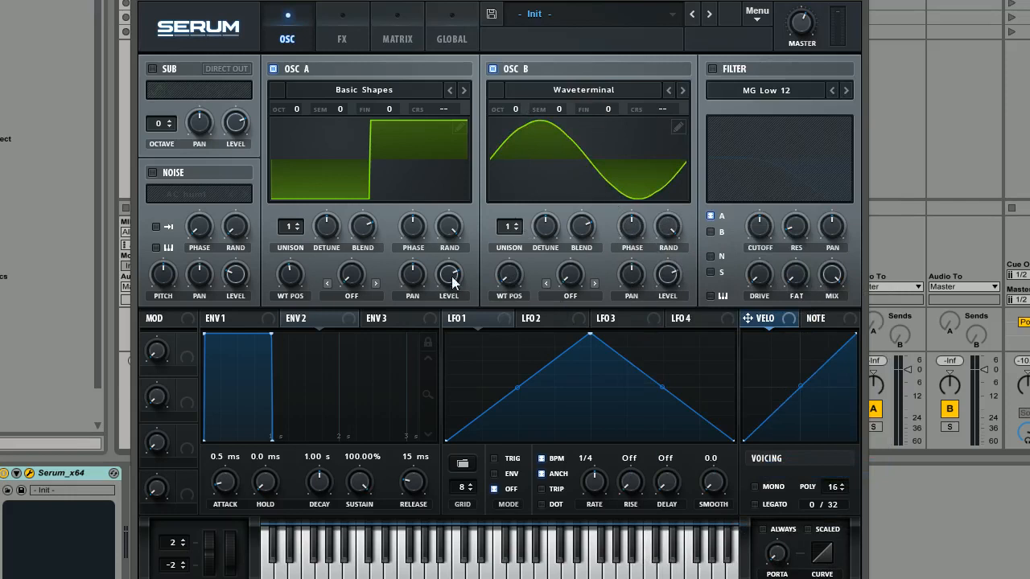
Raise oscillator B's wavetable position slightly so its waveform is a lightly rippled sine.
left_click_drag(509, 274, 513, 298)
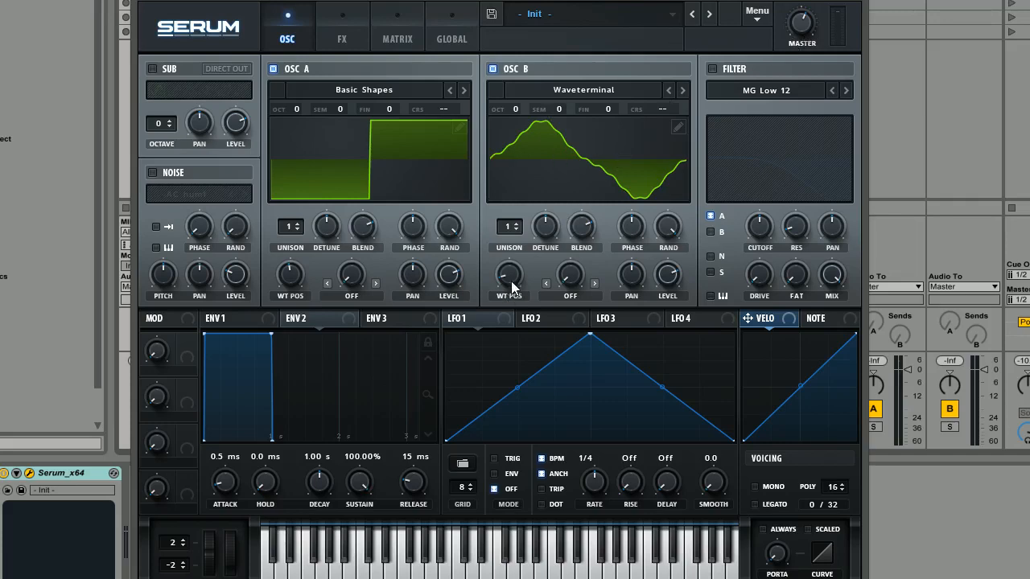
mouse_move(513, 297)
mouse_move(513, 298)
left_mouse_down()
mouse_move(503, 259)
mouse_move(505, 296)
left_mouse_up()
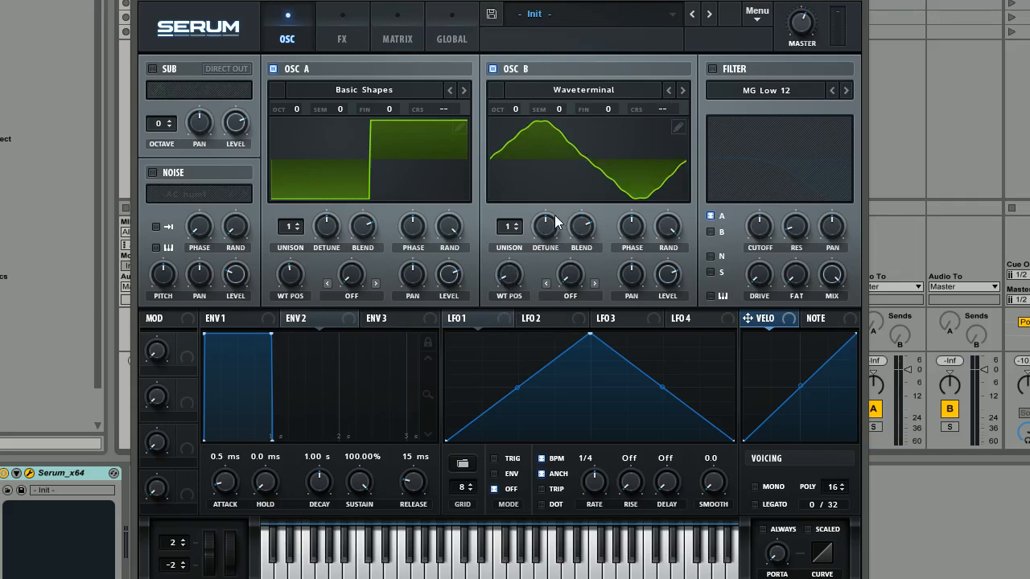
left_click_drag(509, 274, 509, 261)
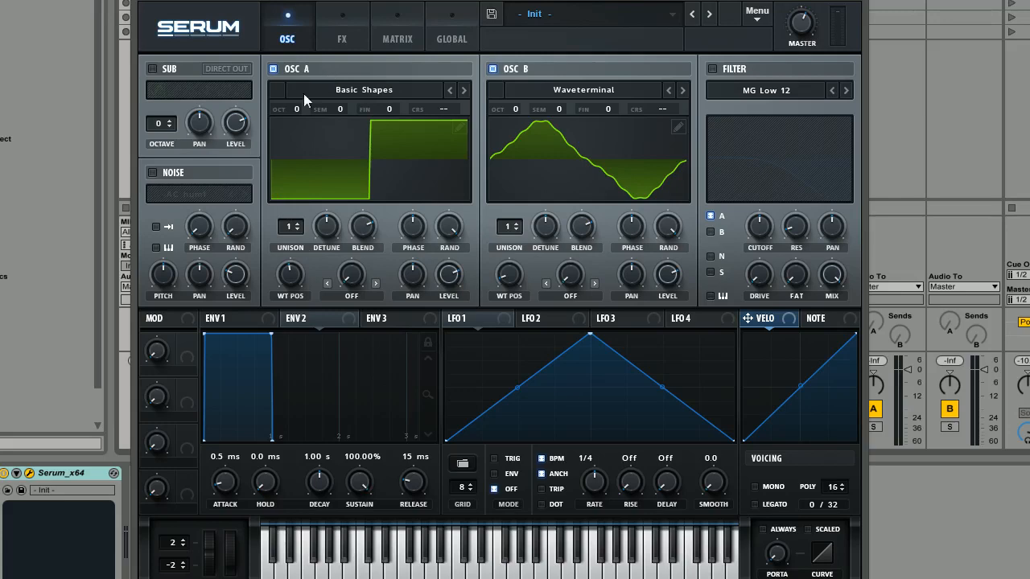
Set unison to 7 voices on oscillator A and 4 voices on oscillator B, with reduced detune on both.
left_click_drag(290, 231, 304, 171)
left_click_drag(504, 230, 508, 194)
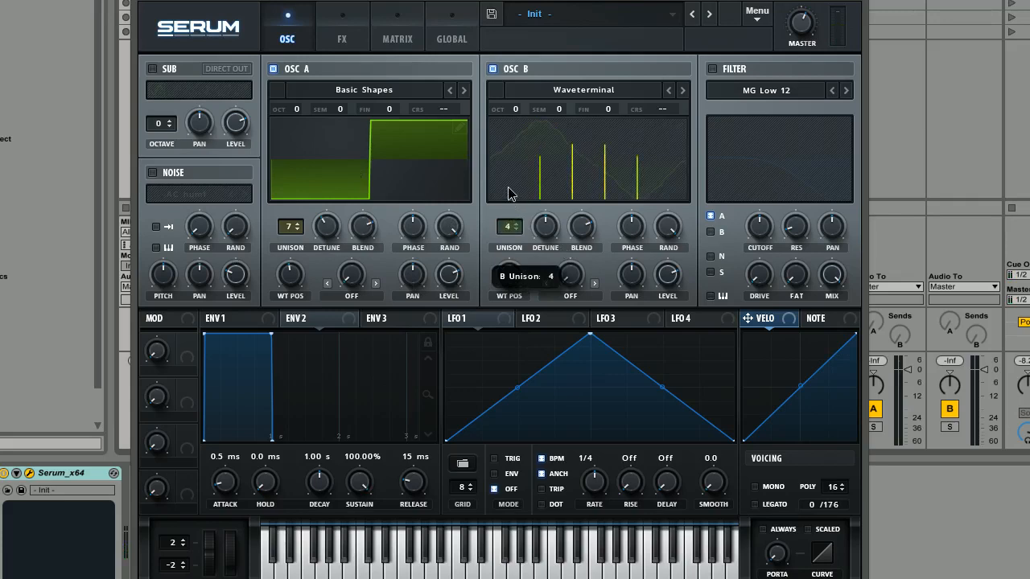
left_click_drag(545, 226, 537, 267)
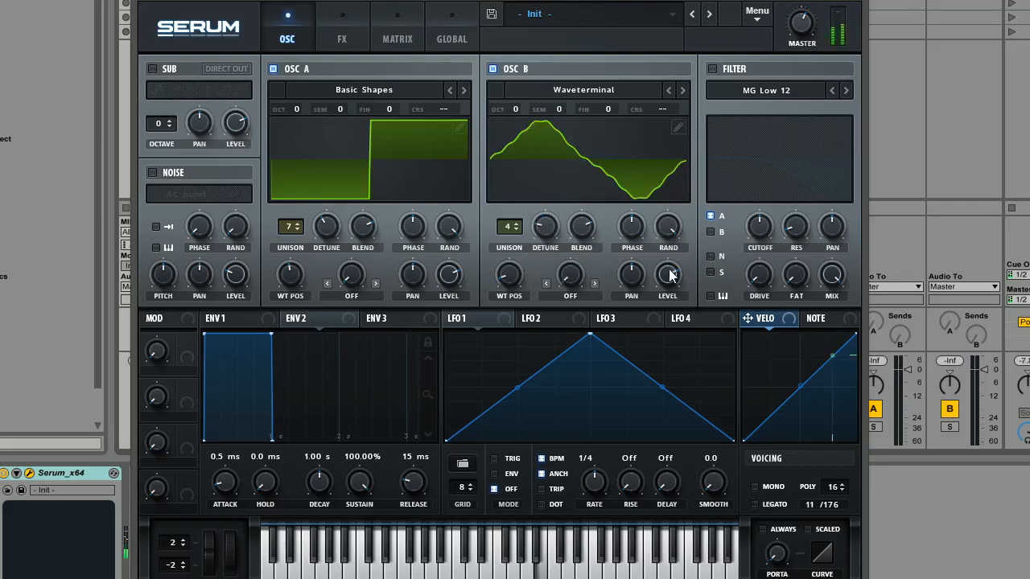
Lower oscillator A's level and fine-tune oscillator B's level and wavetable position to balance the two.
mouse_move(669, 269)
left_mouse_down()
mouse_move(670, 244)
mouse_move(668, 257)
left_mouse_up()
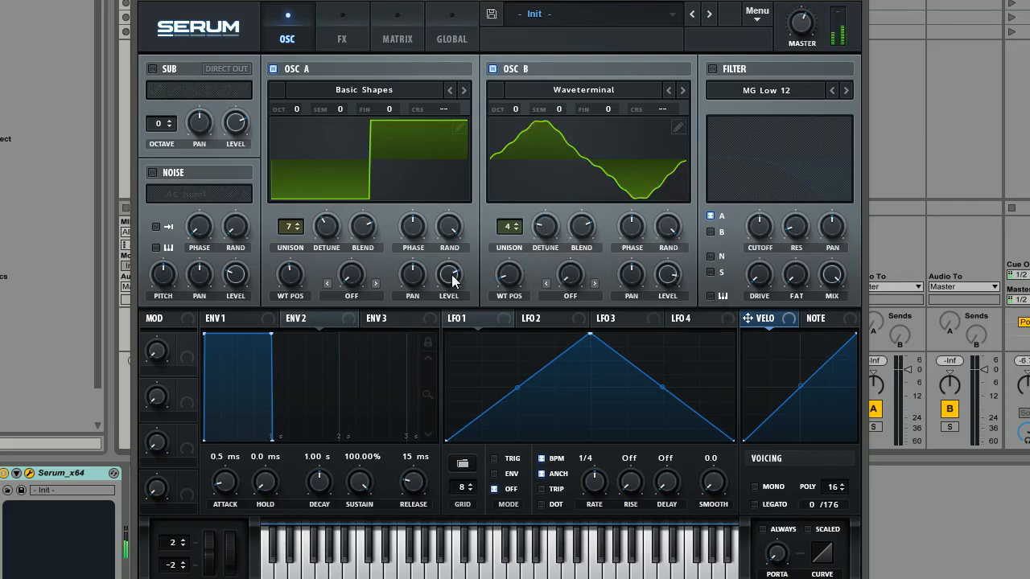
left_click_drag(451, 276, 442, 440)
mouse_move(668, 277)
left_mouse_down()
mouse_move(672, 264)
mouse_move(670, 291)
left_mouse_up()
left_click_drag(508, 275, 459, 145)
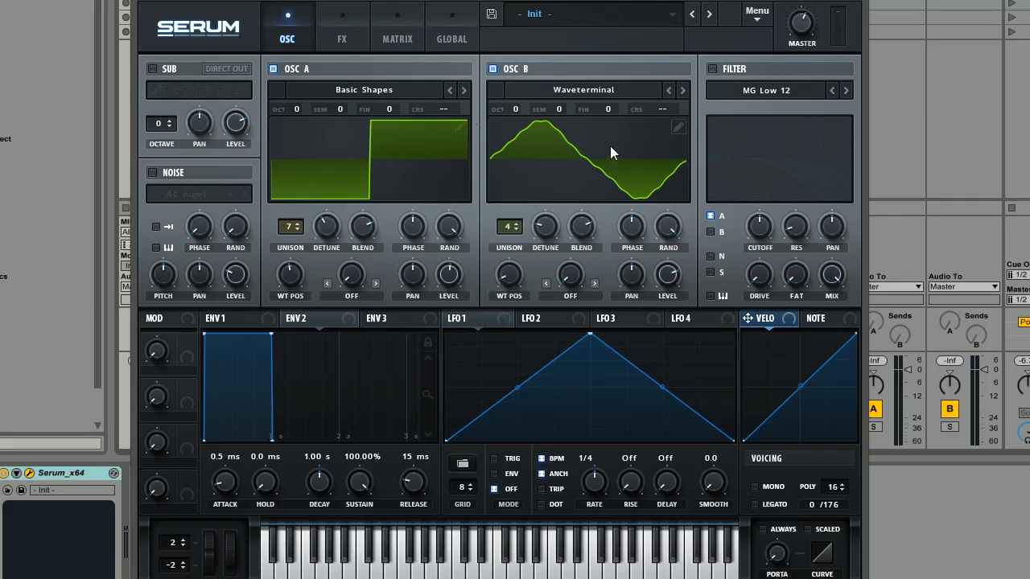
Enable the noise oscillator and load the analog J106 HP noise sample.
left_click(153, 172)
left_click(192, 195)
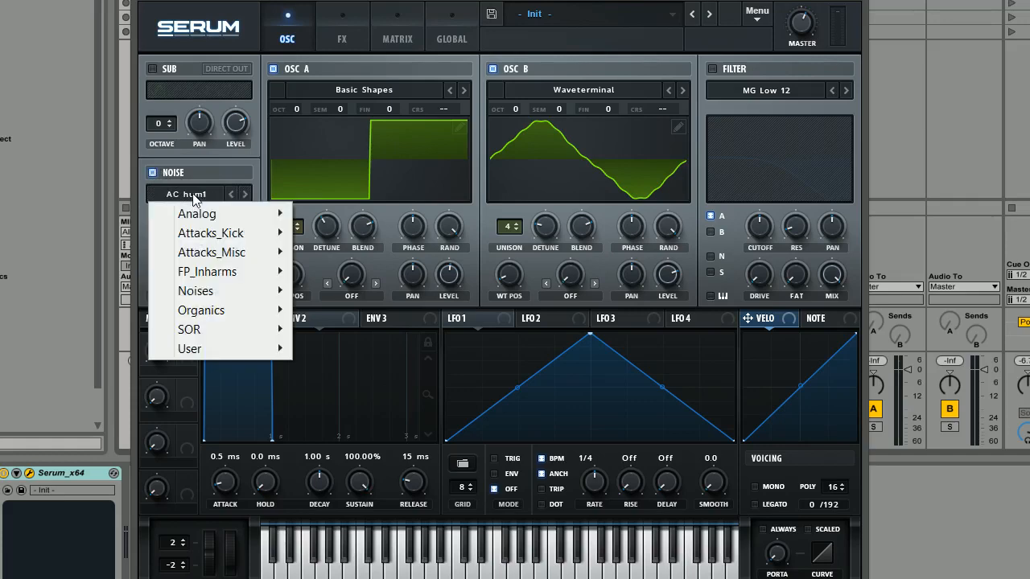
mouse_move(204, 217)
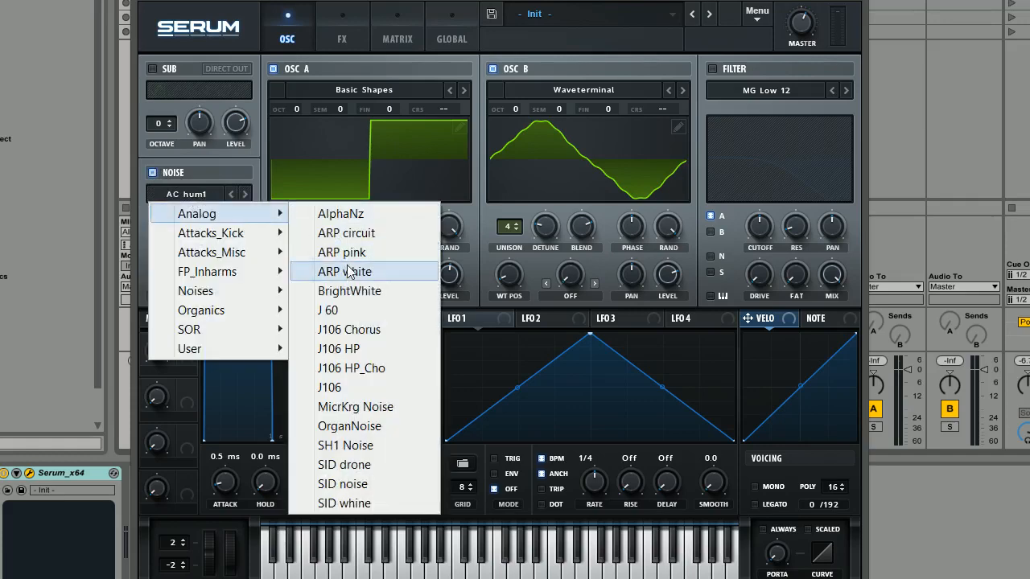
left_click(360, 352)
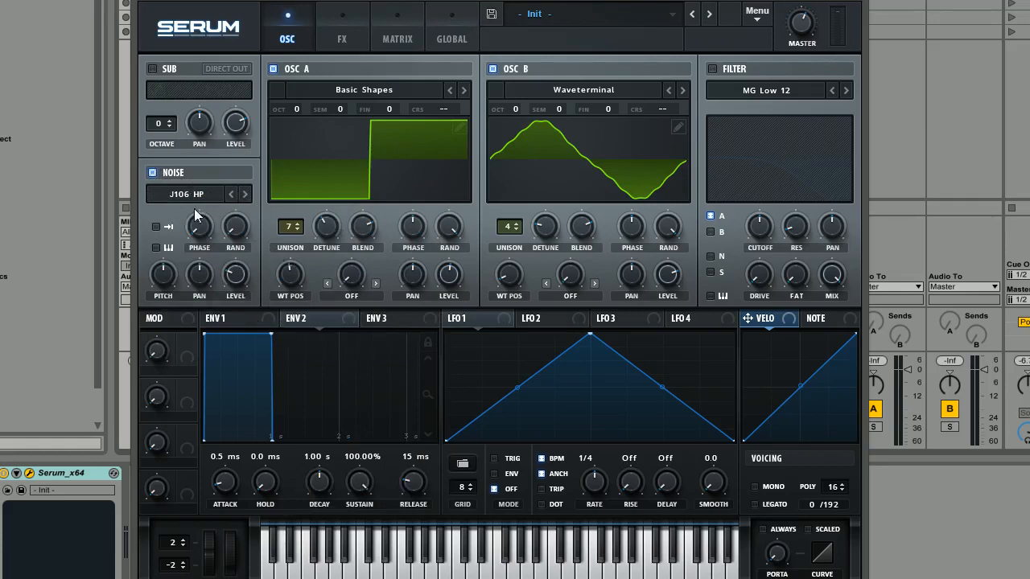
Shape envelope 3 with a 57 ms decay and 0% sustain, and assign it to the noise level.
left_click(389, 318)
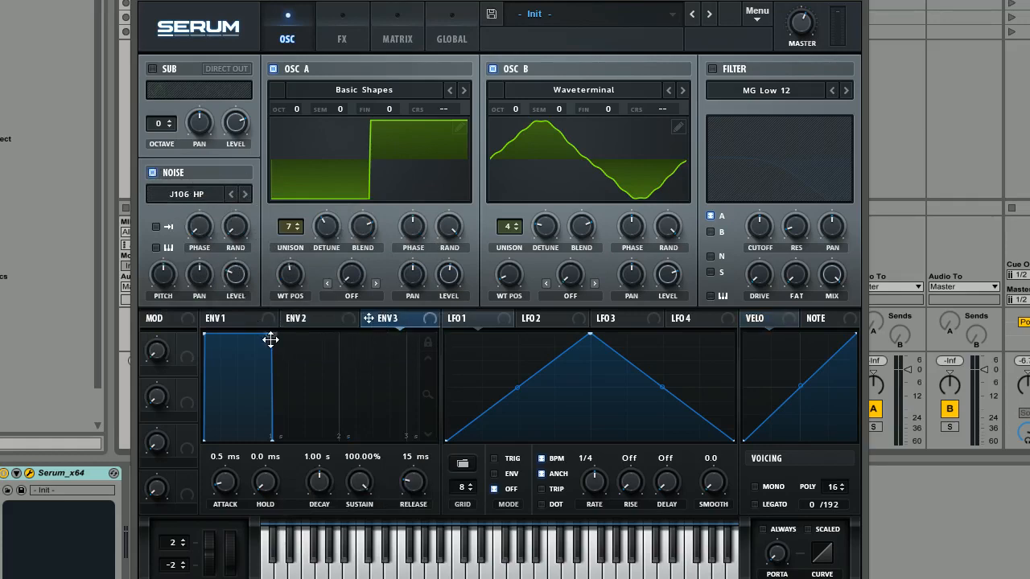
left_click_drag(271, 340, 169, 484)
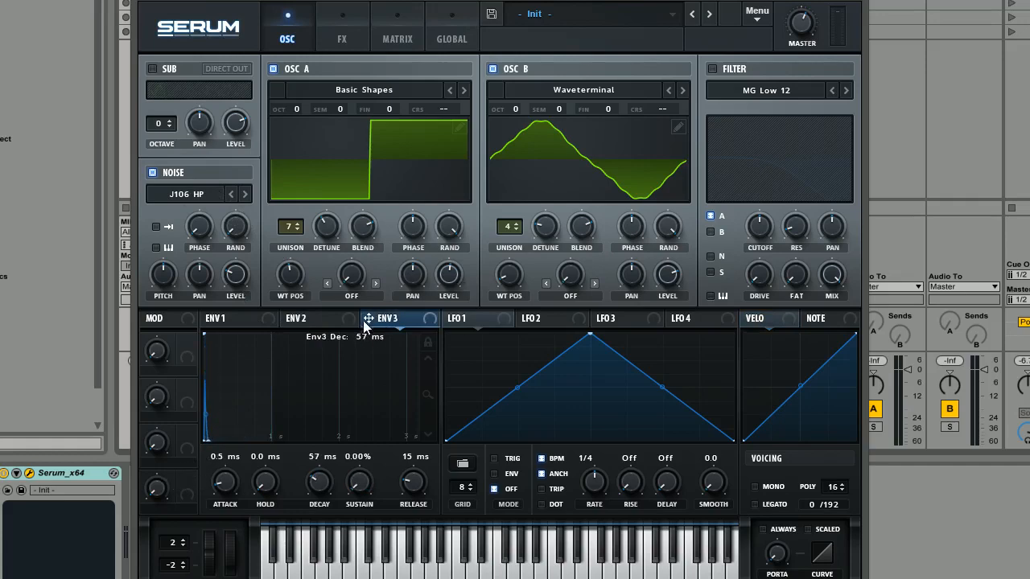
left_click_drag(368, 320, 237, 299)
Adjust how strongly envelope 3 modulates the noise level.
left_click_drag(223, 260, 225, 229)
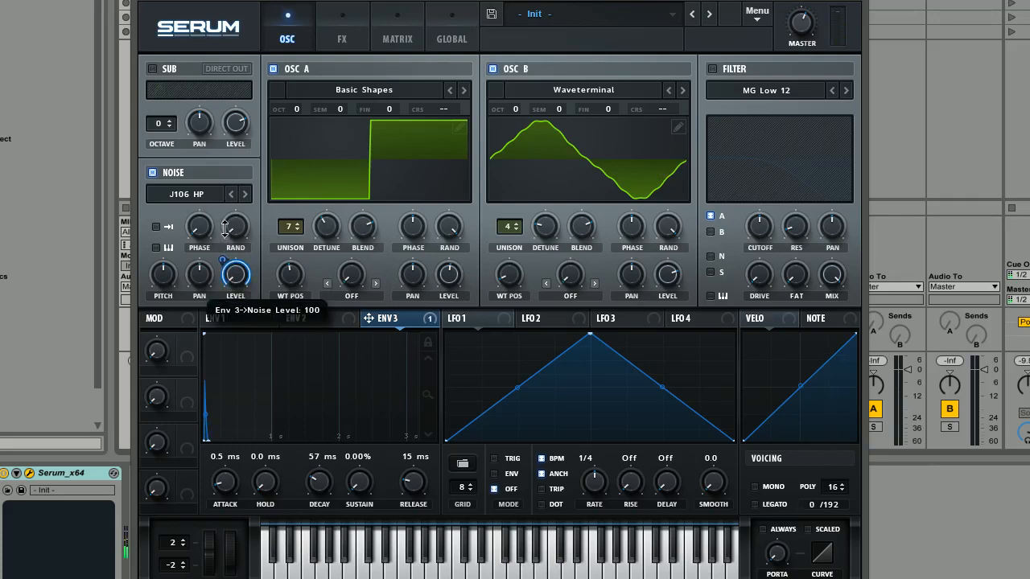
left_click_drag(225, 230, 225, 36)
left_click_drag(213, 185, 257, 216)
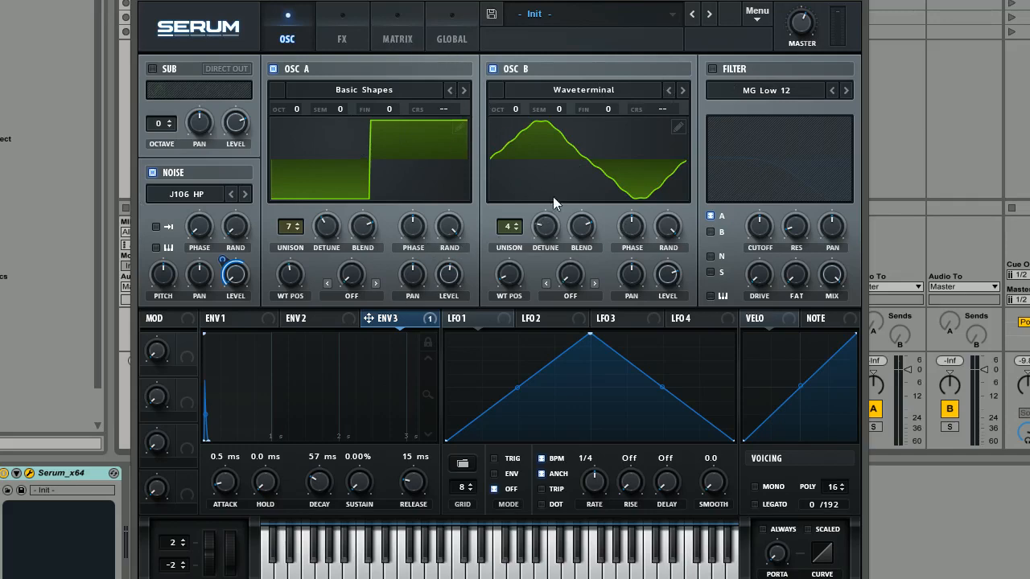
Shape envelope 1 with a 762 ms decay, -25.1 dB sustain and 632 ms release.
left_click(235, 319)
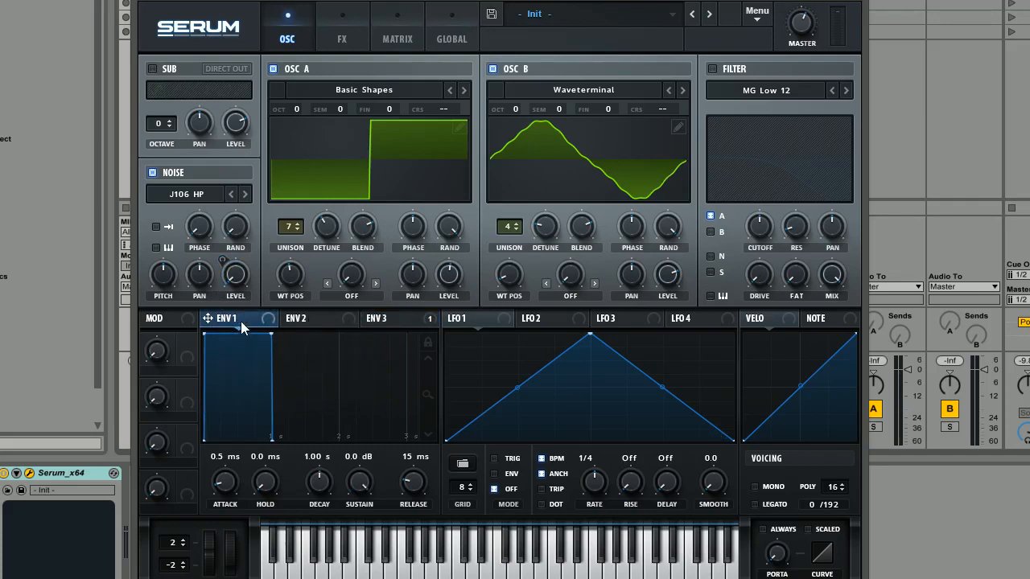
left_click(311, 320)
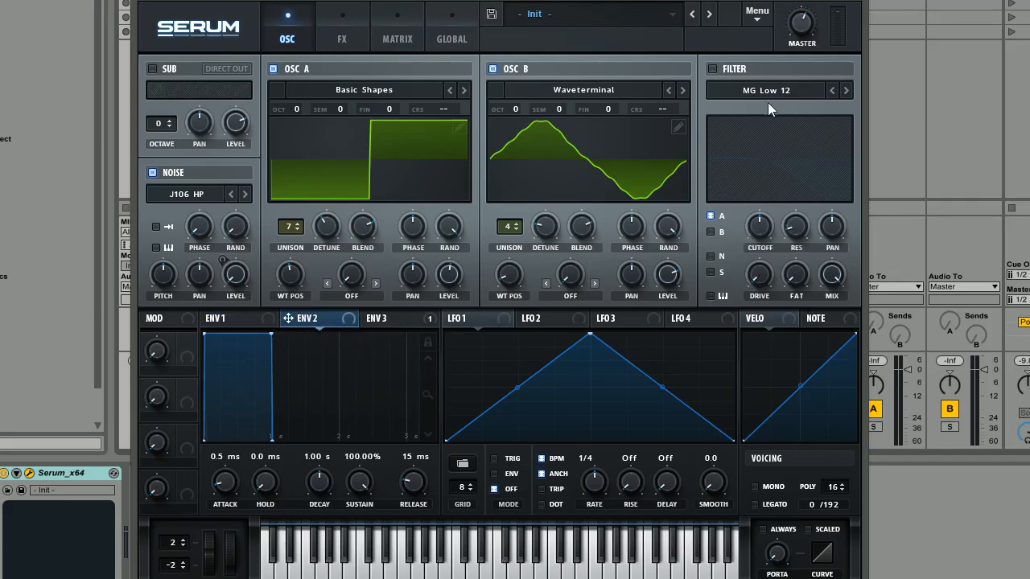
left_click(233, 321)
left_click_drag(271, 334, 255, 417)
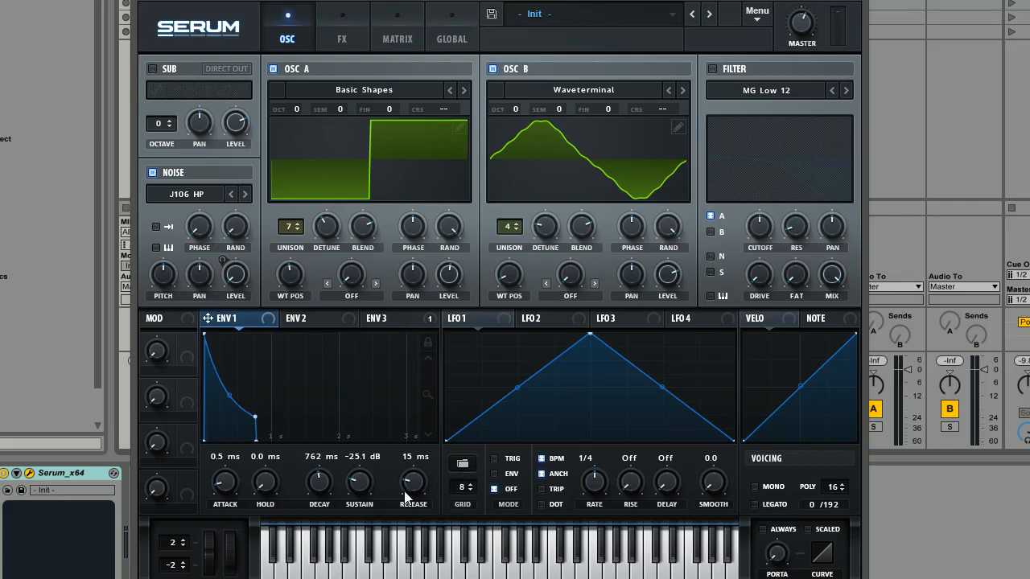
mouse_move(404, 496)
left_mouse_down()
mouse_move(410, 455)
mouse_move(413, 484)
left_mouse_up()
Enable the MG Low 12 filter, route oscillator B through it and lower the cutoff to 370 Hz.
left_click(712, 68)
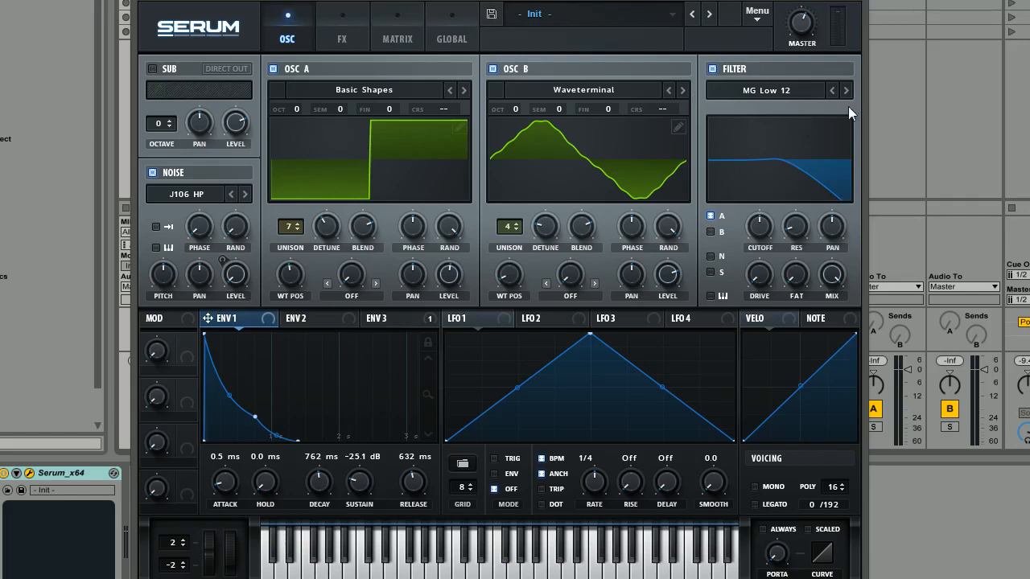
left_click(711, 232)
left_click_drag(759, 227, 751, 242)
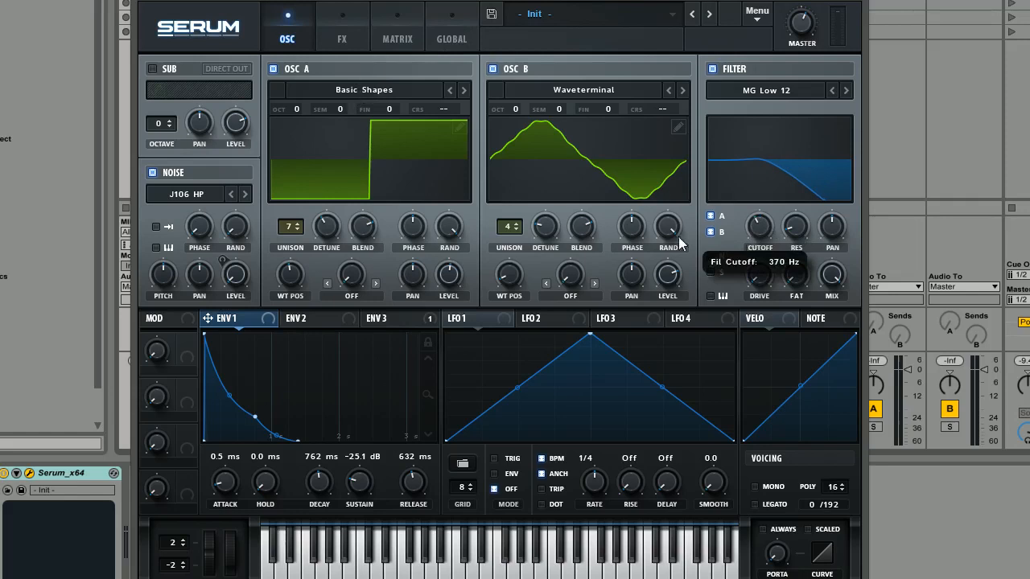
Shape envelope 2 with a 762 ms decay, 28.68% sustain and 764 ms release, comparing it with envelope 1.
left_click(310, 319)
left_click_drag(272, 335, 224, 413)
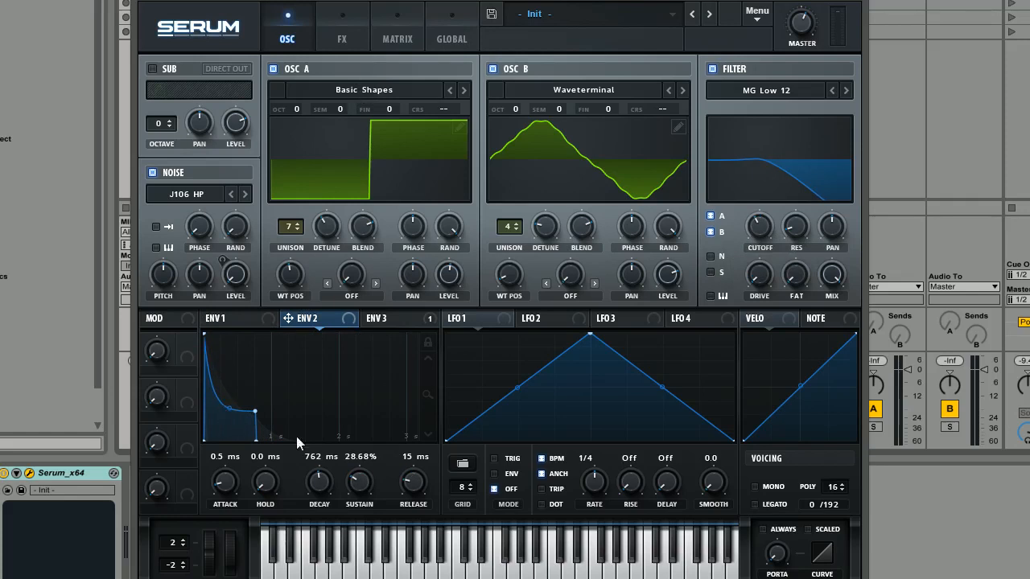
left_click_drag(414, 481, 424, 459)
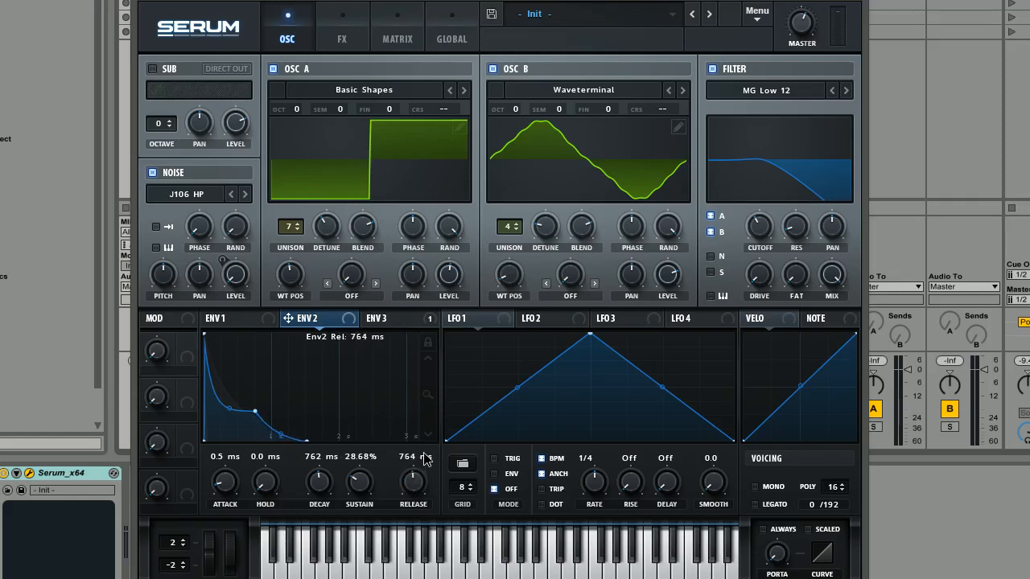
left_click(227, 319)
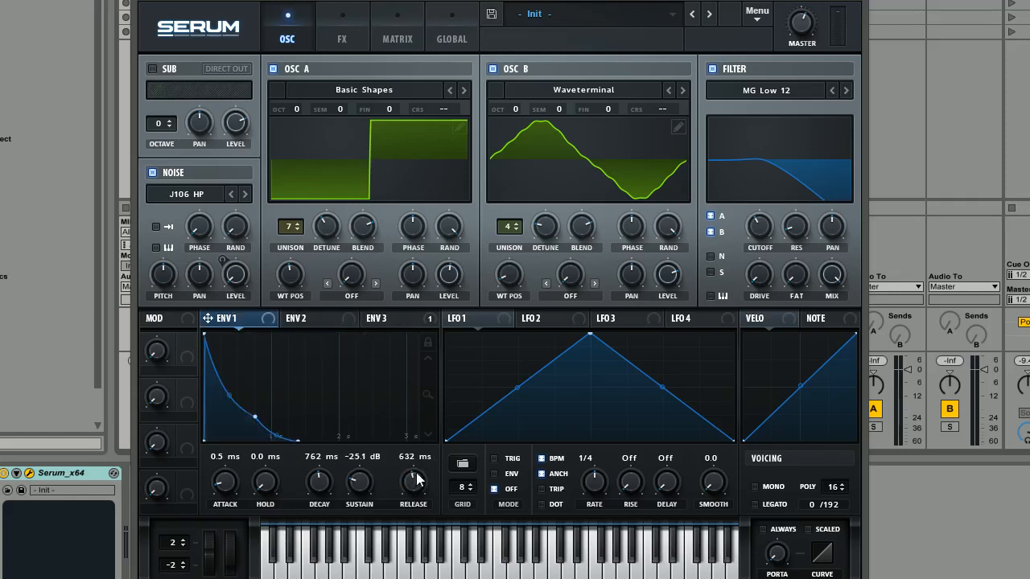
left_click(309, 321)
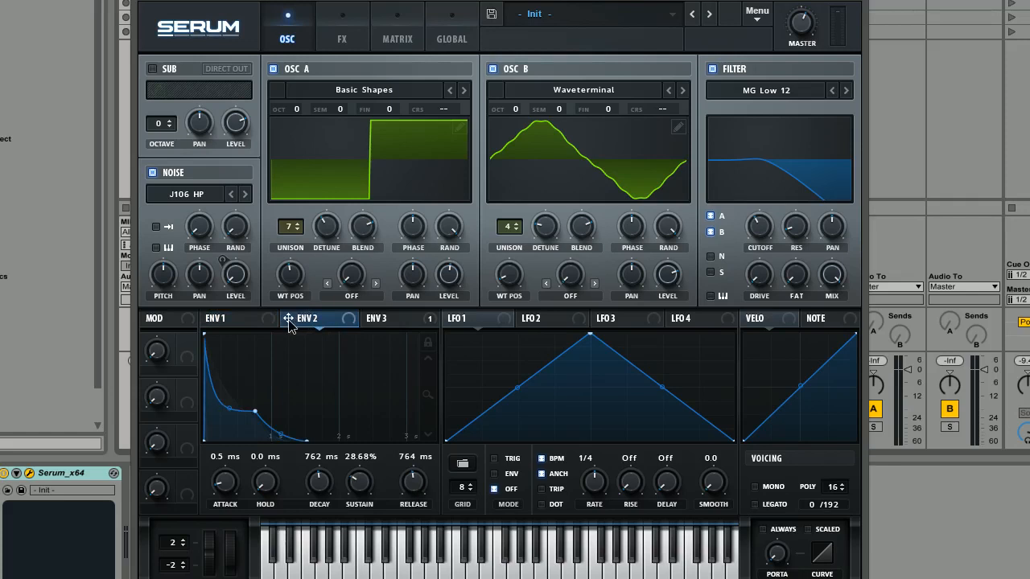
Assign envelope 2 to the filter cutoff and raise the master volume.
left_click_drag(288, 319, 750, 215)
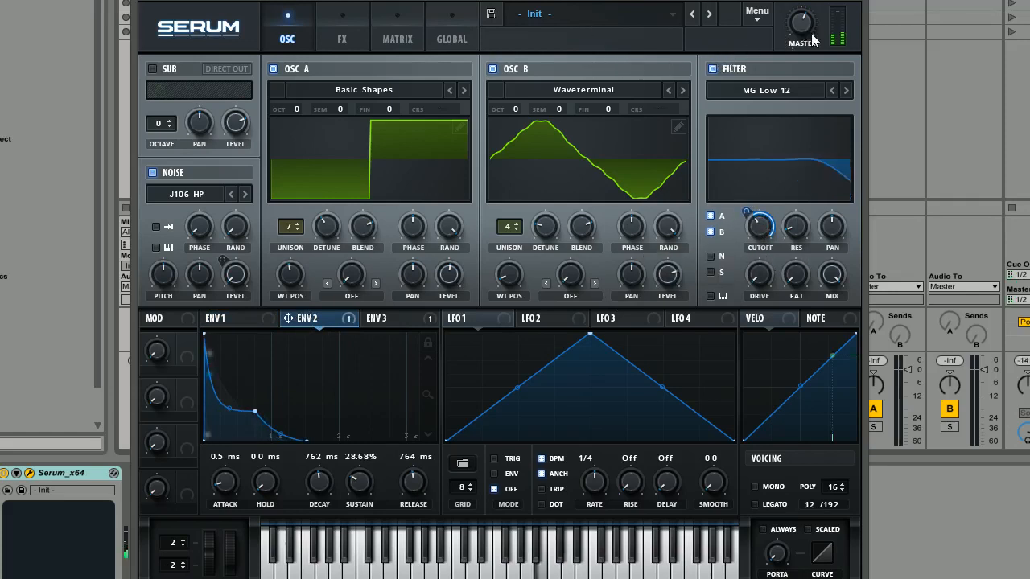
mouse_move(806, 27)
left_click_drag(806, 26, 803, 6)
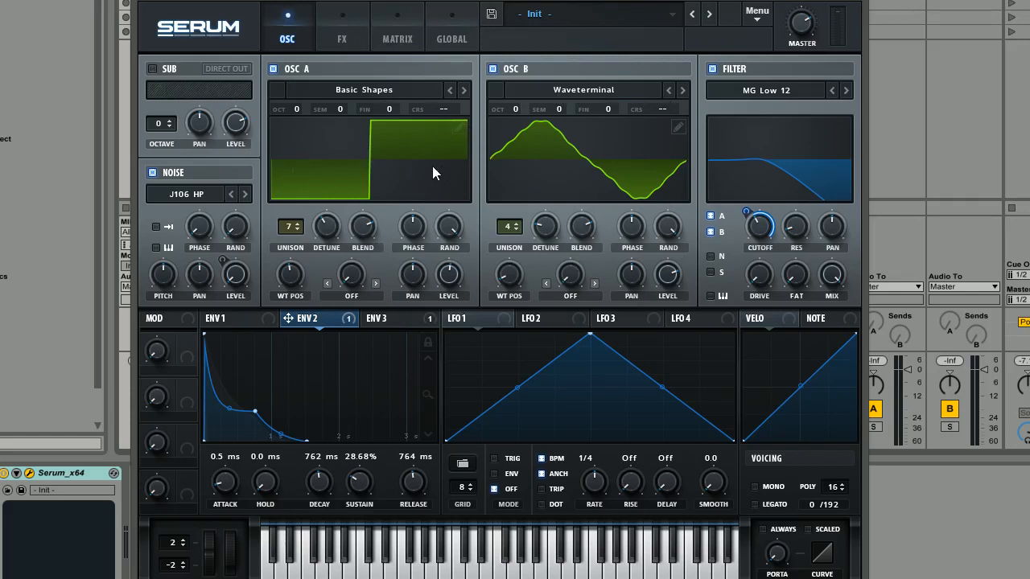
Add a compressor to the effects chain and switch it to multiband mode.
left_click(335, 25)
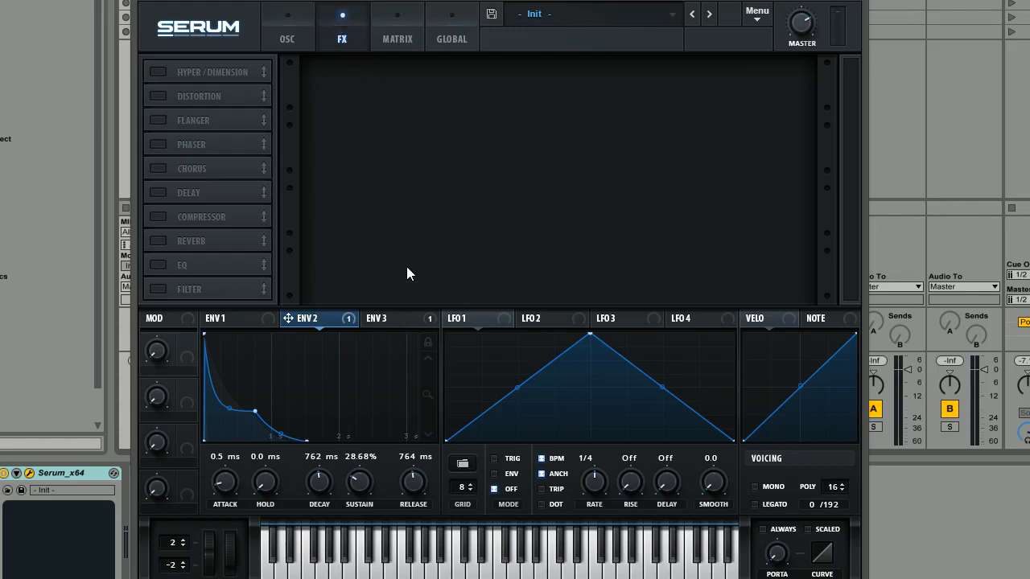
left_click(158, 216)
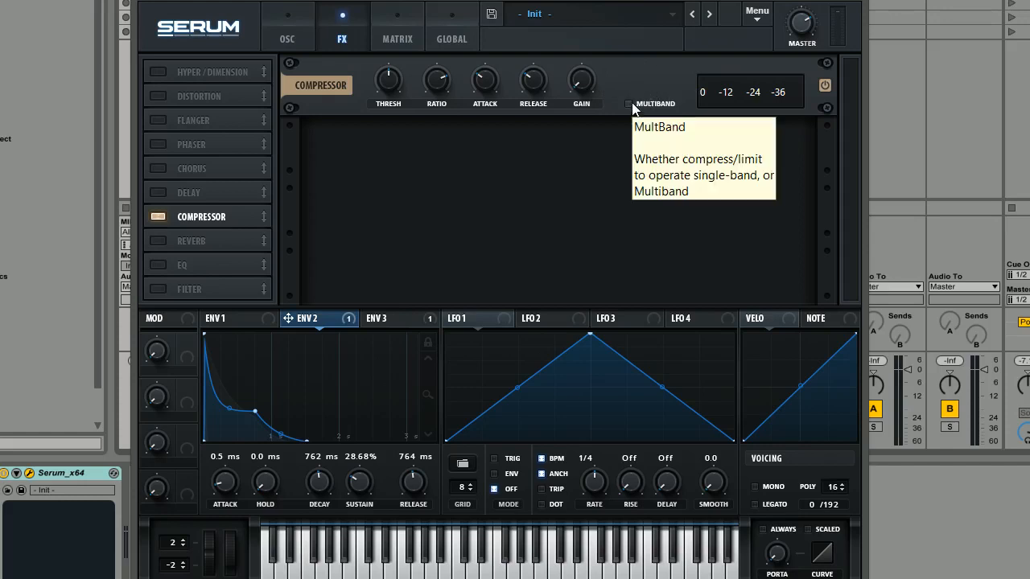
left_click(297, 39)
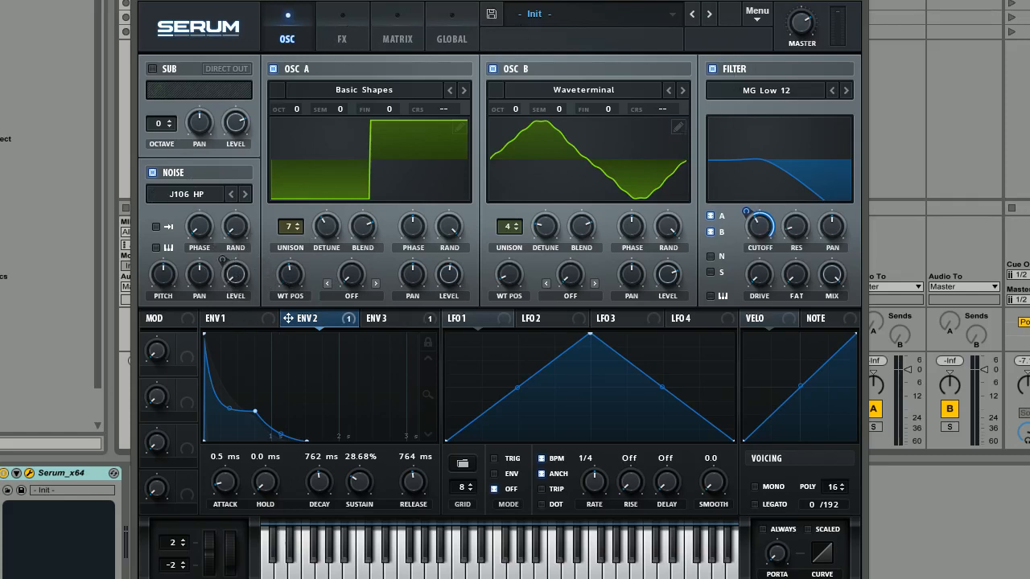
left_click(342, 33)
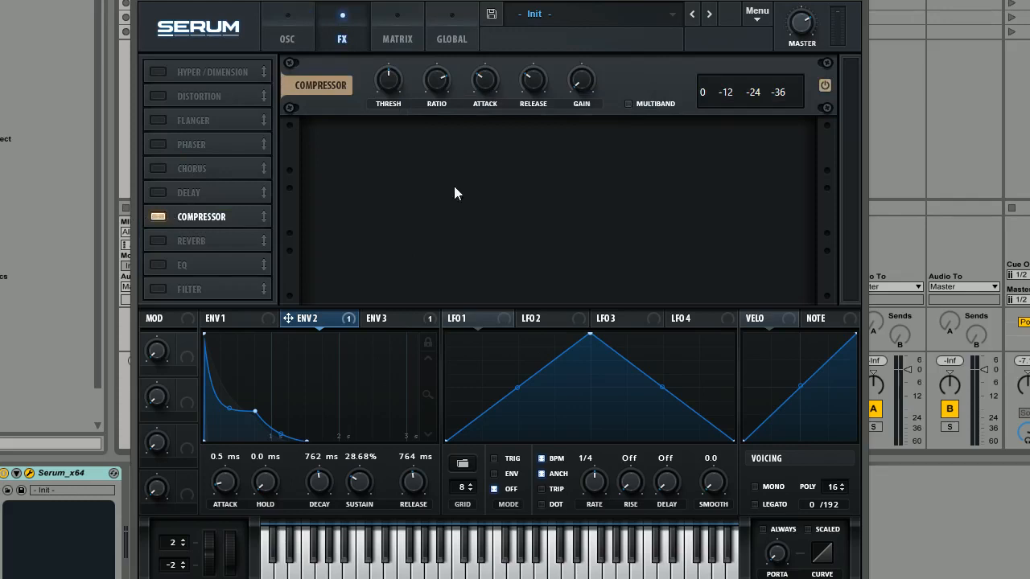
left_click(628, 104)
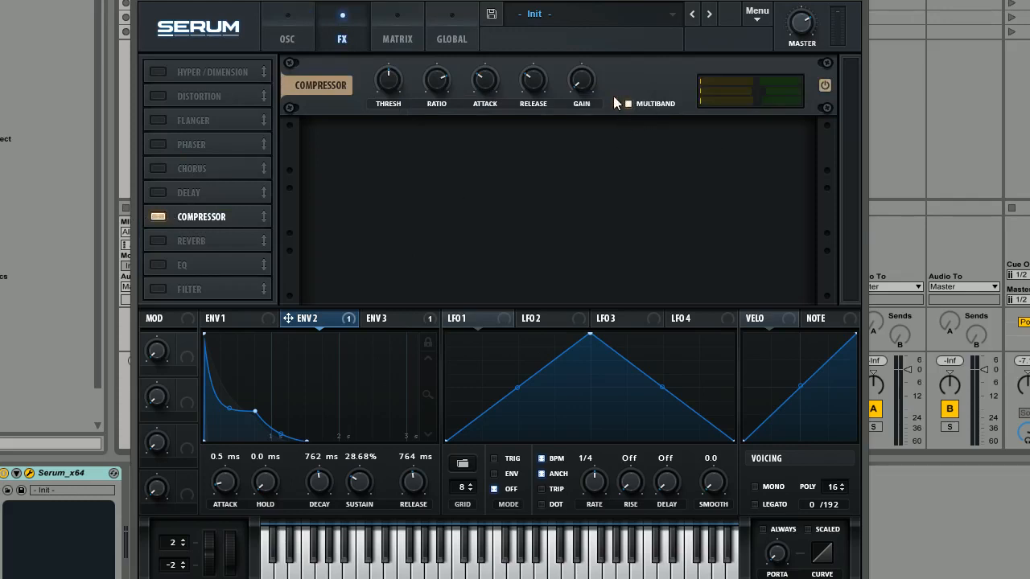
Raise the compressor's gain slightly and lower the master volume to compensate, comparing the sound with the compressor bypassed.
mouse_move(581, 79)
left_mouse_down()
mouse_move(591, 64)
mouse_move(586, 79)
left_mouse_up()
left_click_drag(794, 12, 792, 44)
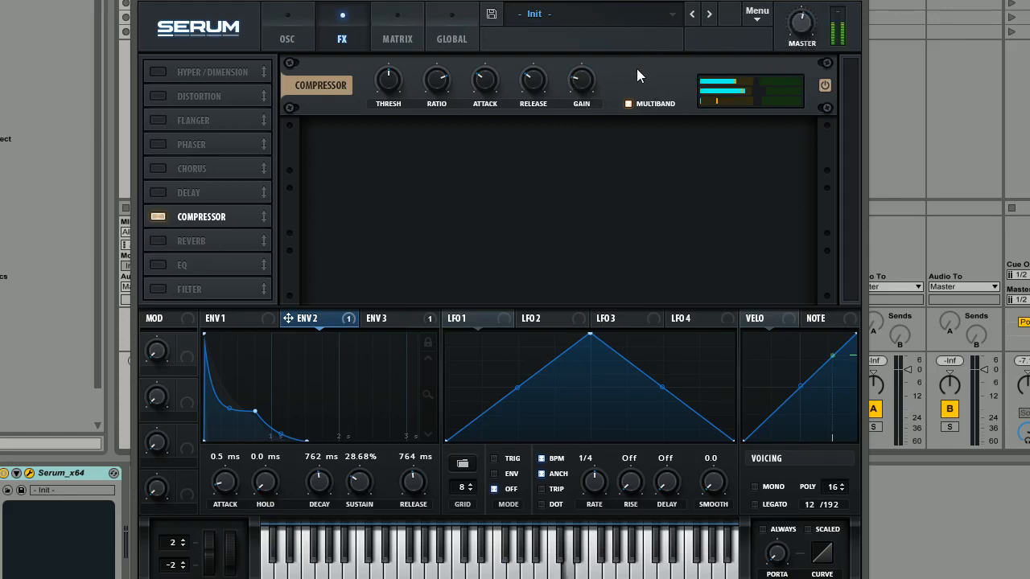
left_click_drag(587, 77, 609, 74)
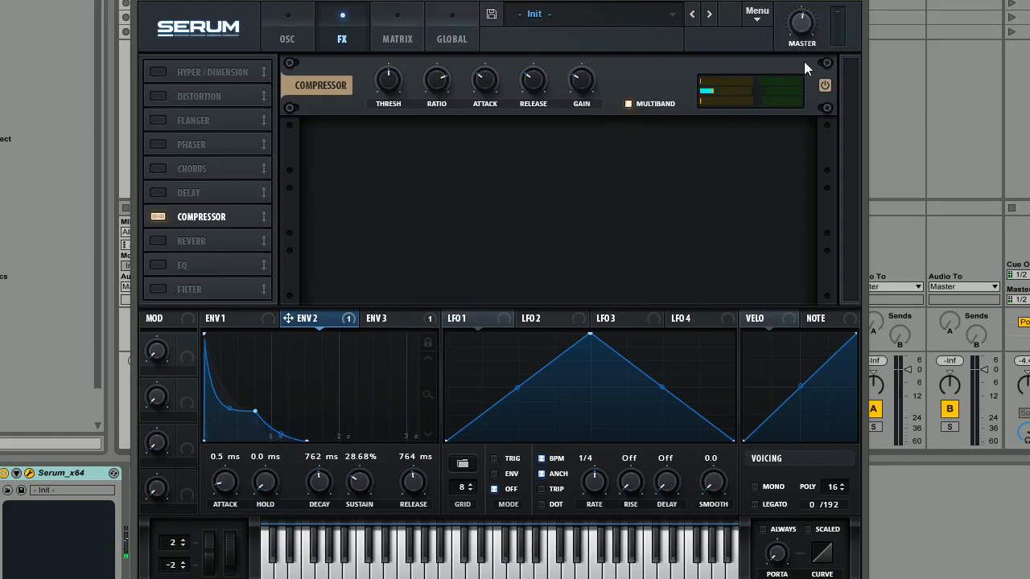
left_click(825, 85)
left_click(825, 86)
Add an EQ ahead of the compressor with its low band set to a gentle high-pass, and raise the master volume.
left_click(153, 265)
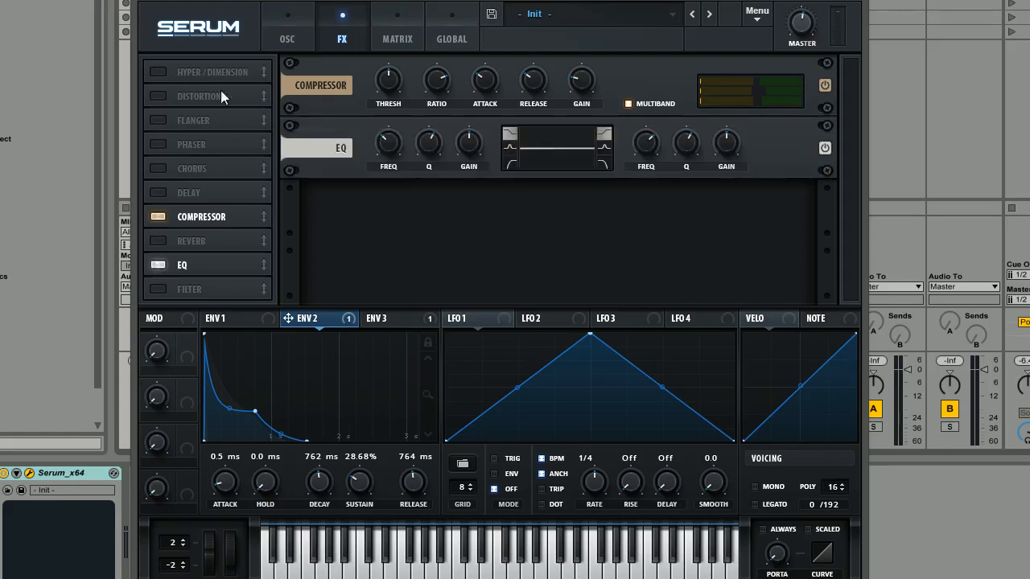
left_click_drag(186, 266, 207, 64)
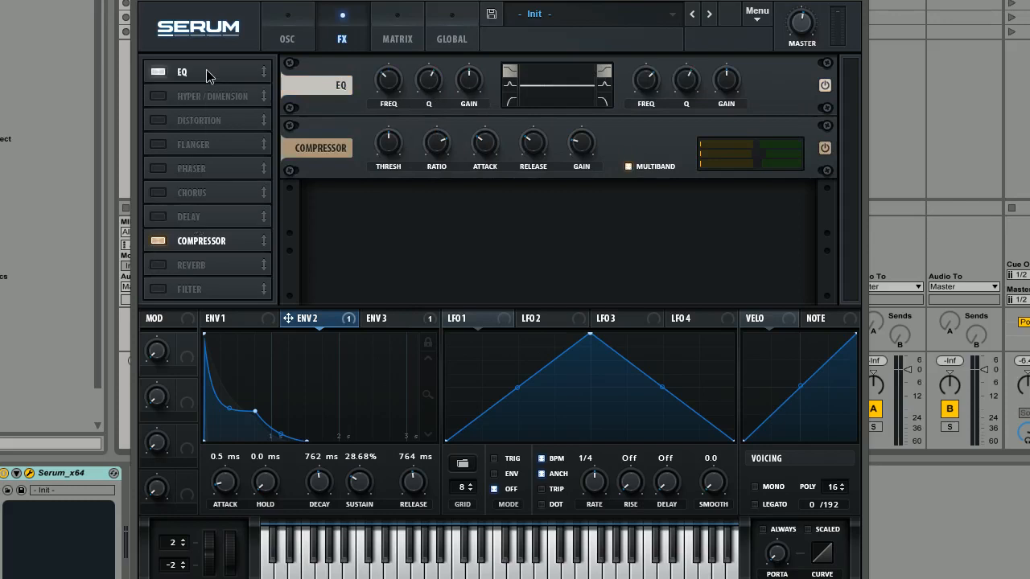
left_click(512, 101)
left_click_drag(429, 83, 383, 73)
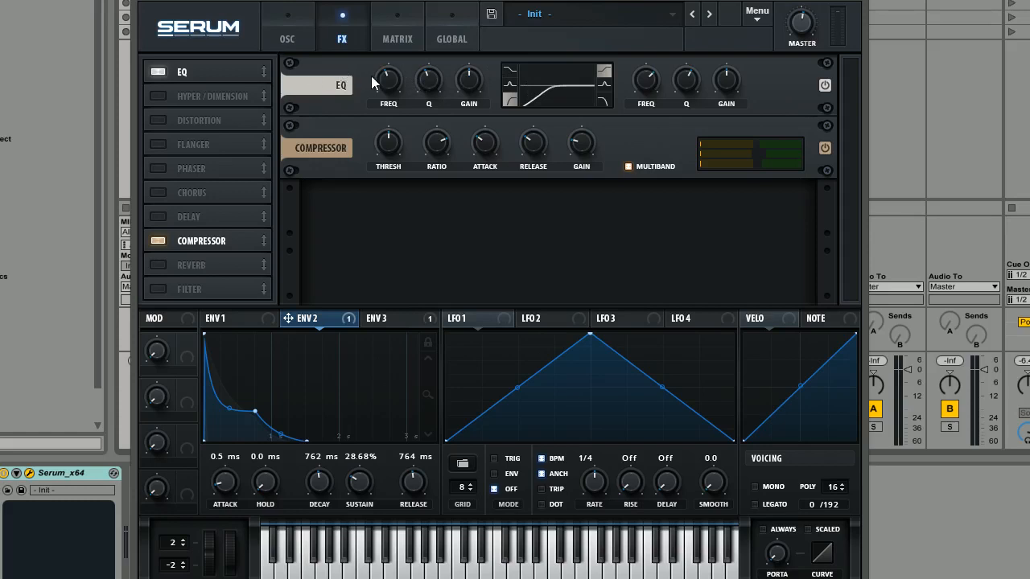
mouse_move(809, 22)
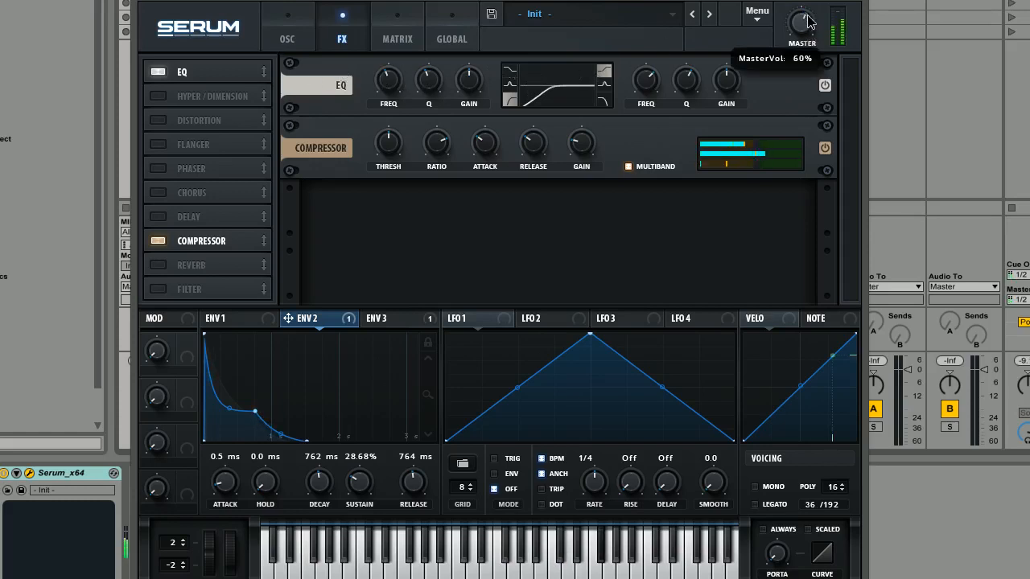
left_click_drag(809, 22, 810, 3)
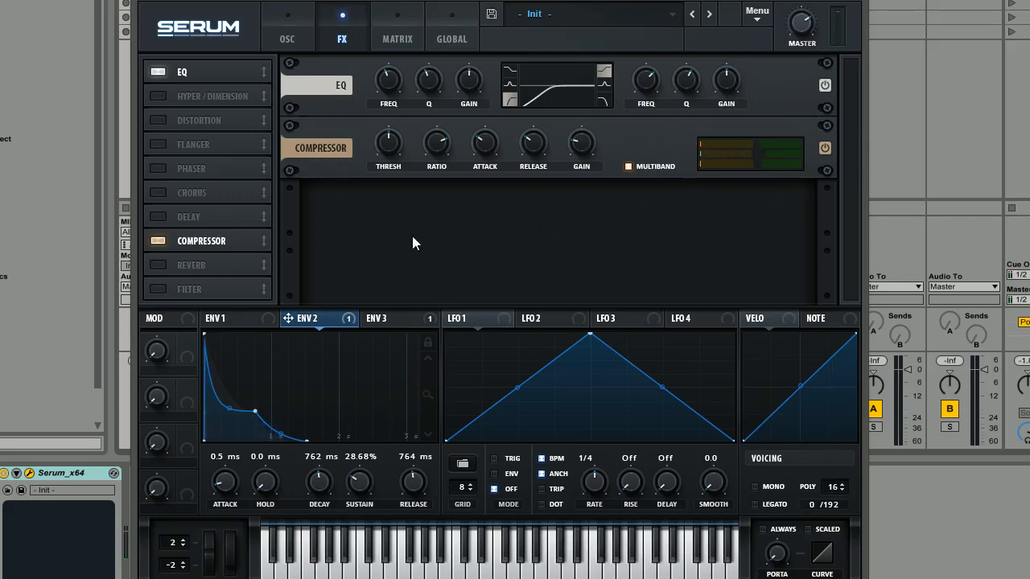
Add a reverb after the compressor, lower its mix to 11% and fine-tune its high cut.
left_click(158, 265)
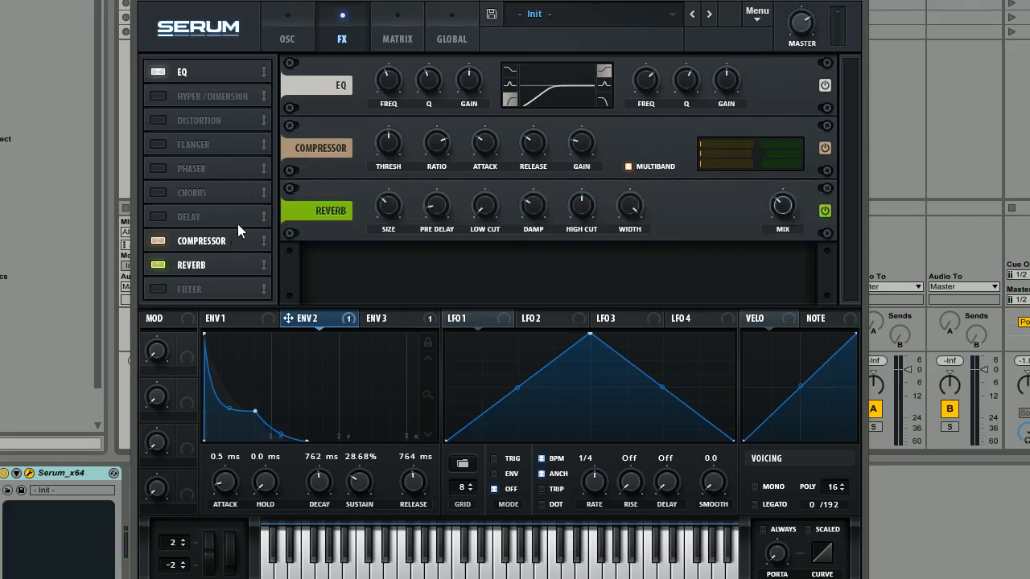
left_click_drag(788, 235, 792, 254)
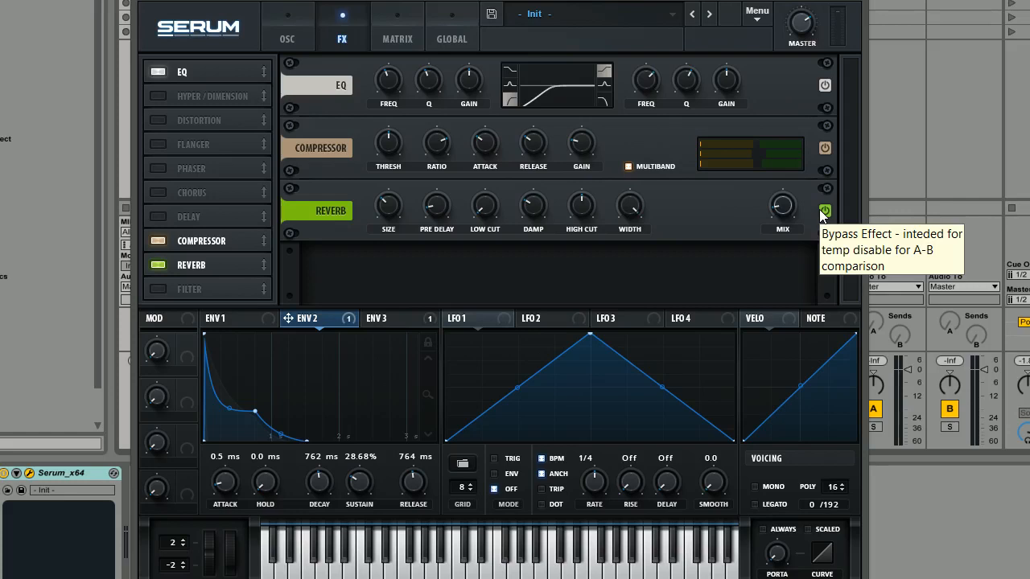
left_click_drag(283, 1, 365, 0)
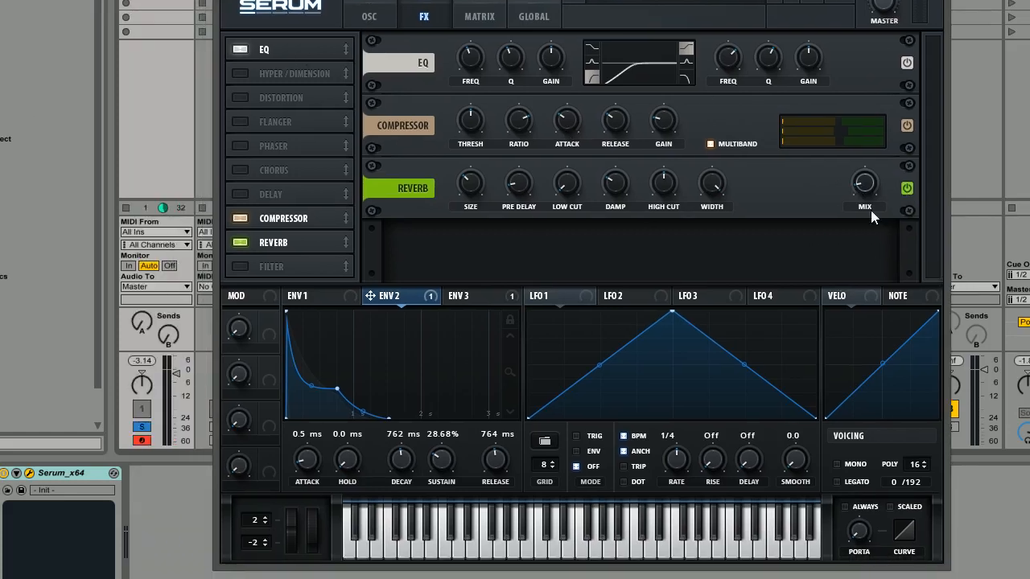
left_click_drag(365, 0, 337, 4)
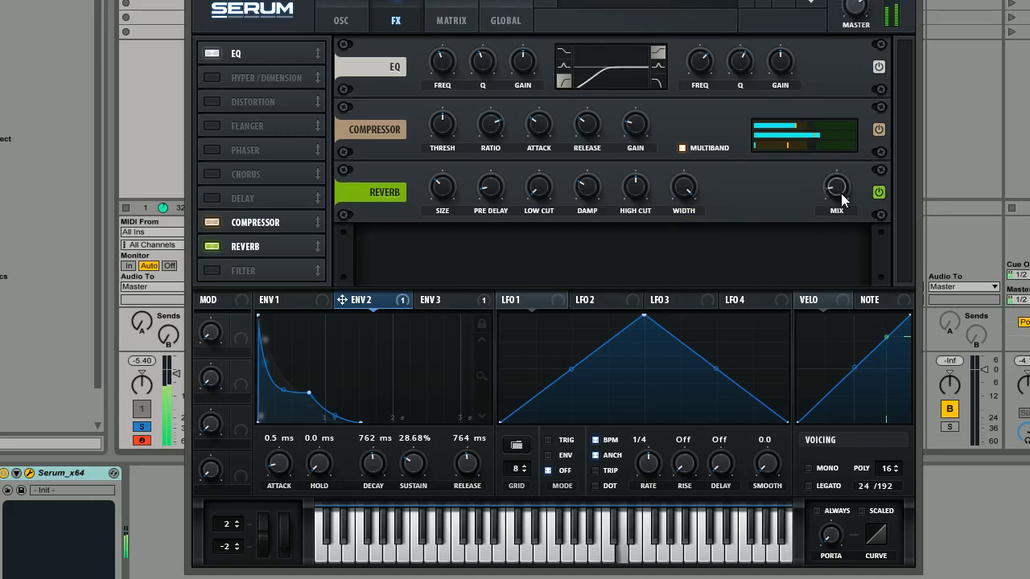
mouse_move(840, 193)
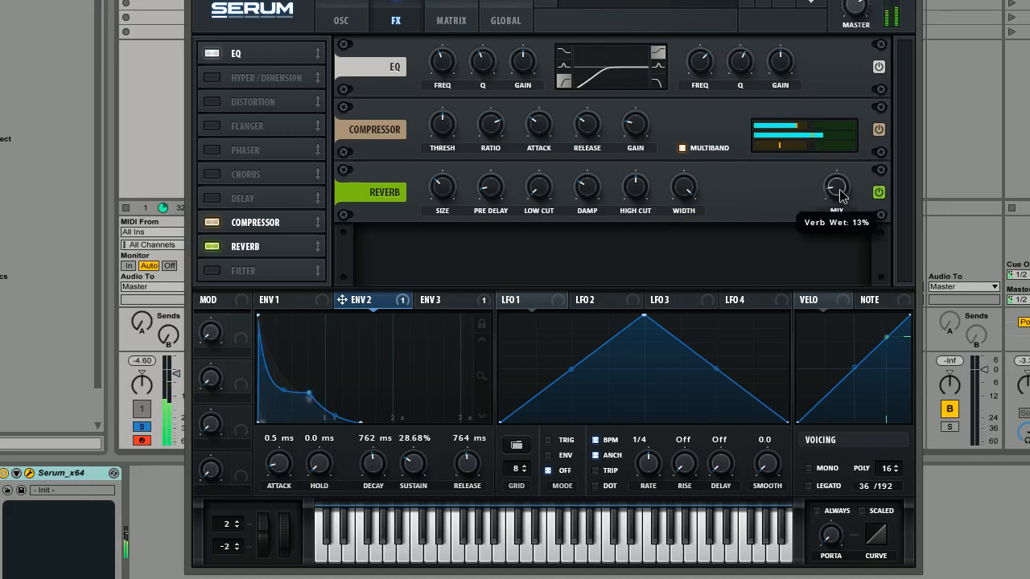
left_click_drag(840, 195, 841, 200)
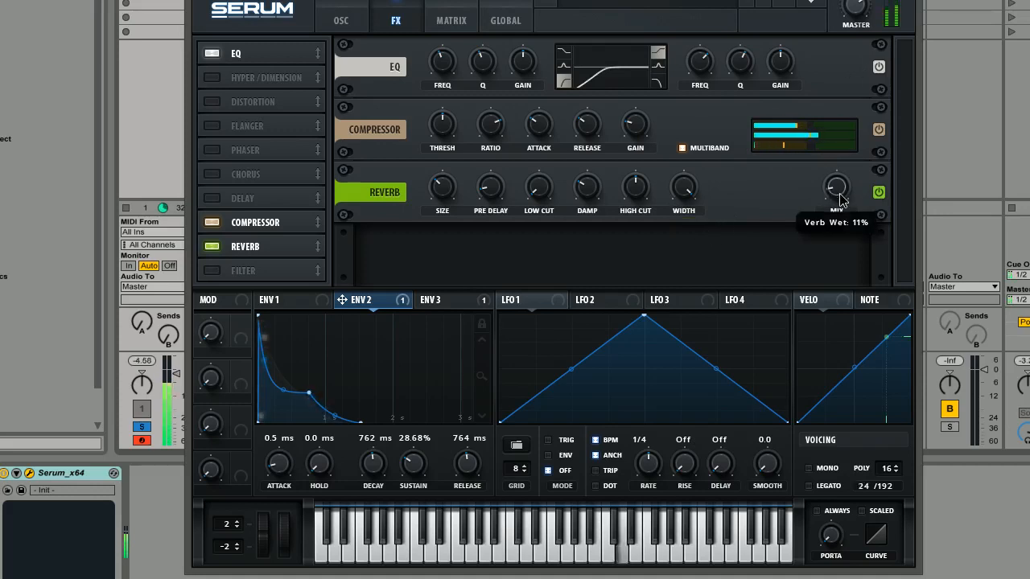
left_click_drag(648, 171, 651, 207)
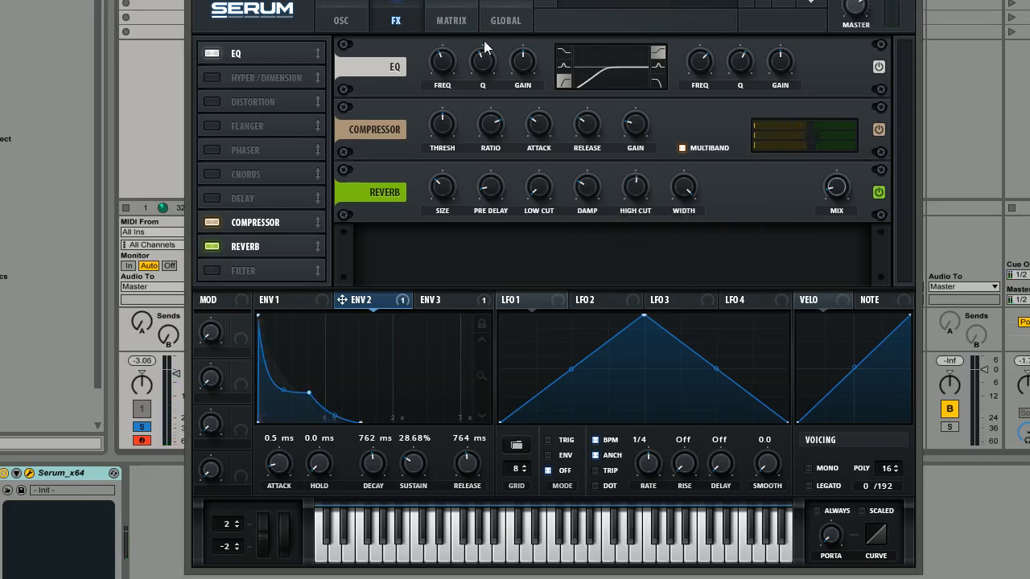
Review the finished patch by comparing the oscillator and filter settings with the effects chain.
left_click(359, 25)
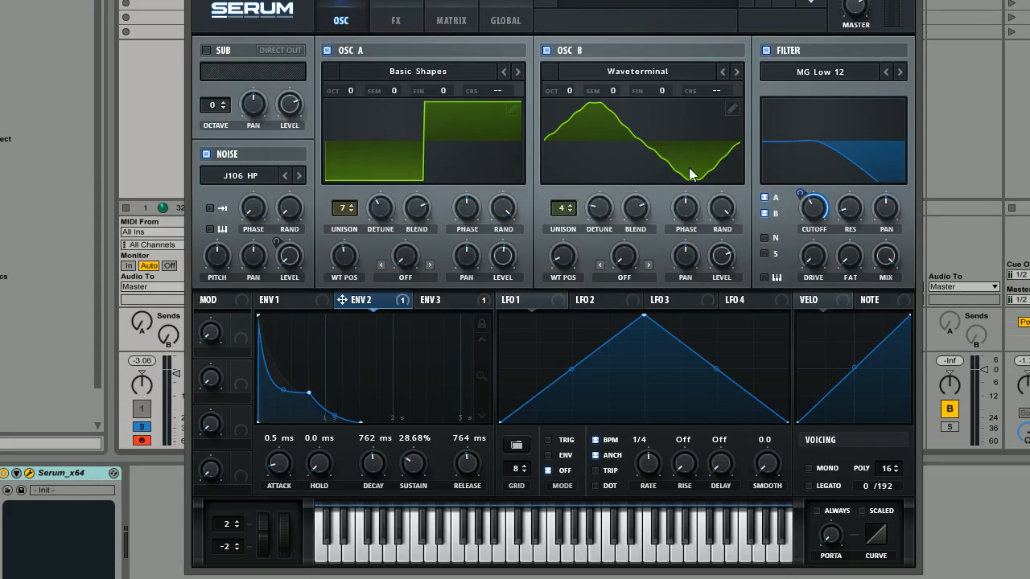
left_click(384, 22)
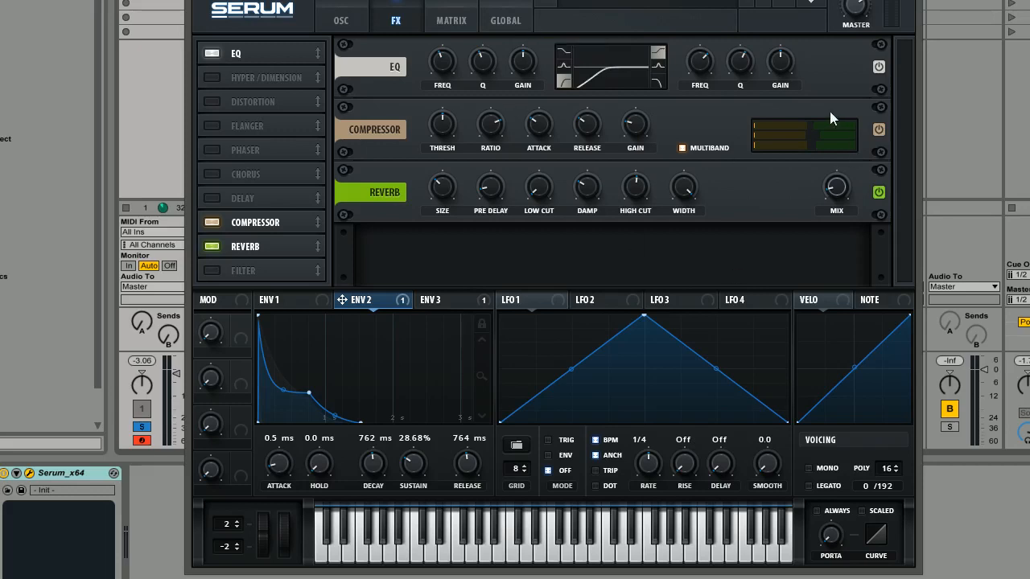
left_click(356, 12)
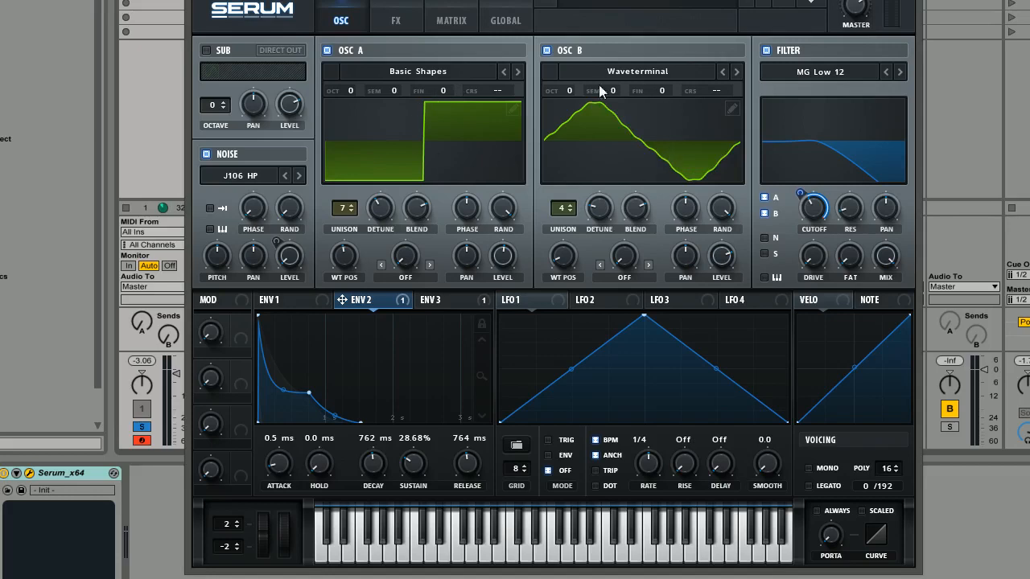
left_click(414, 24)
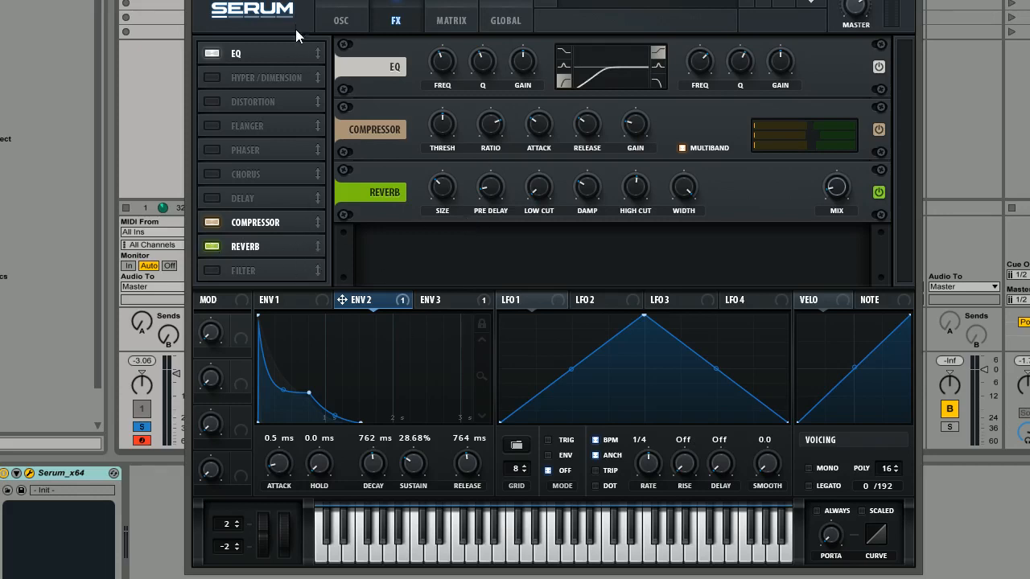
left_click(349, 20)
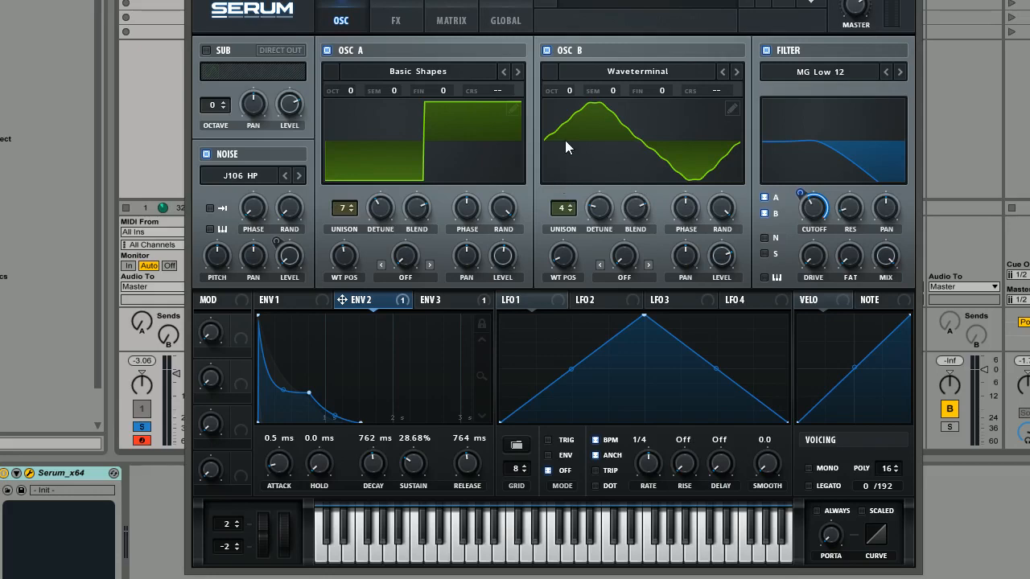
left_click(396, 20)
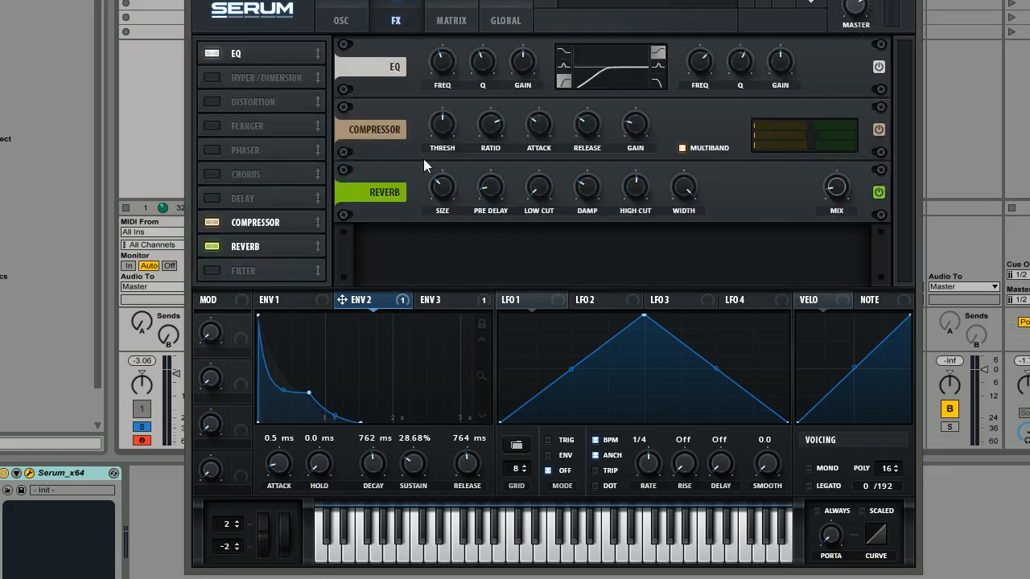